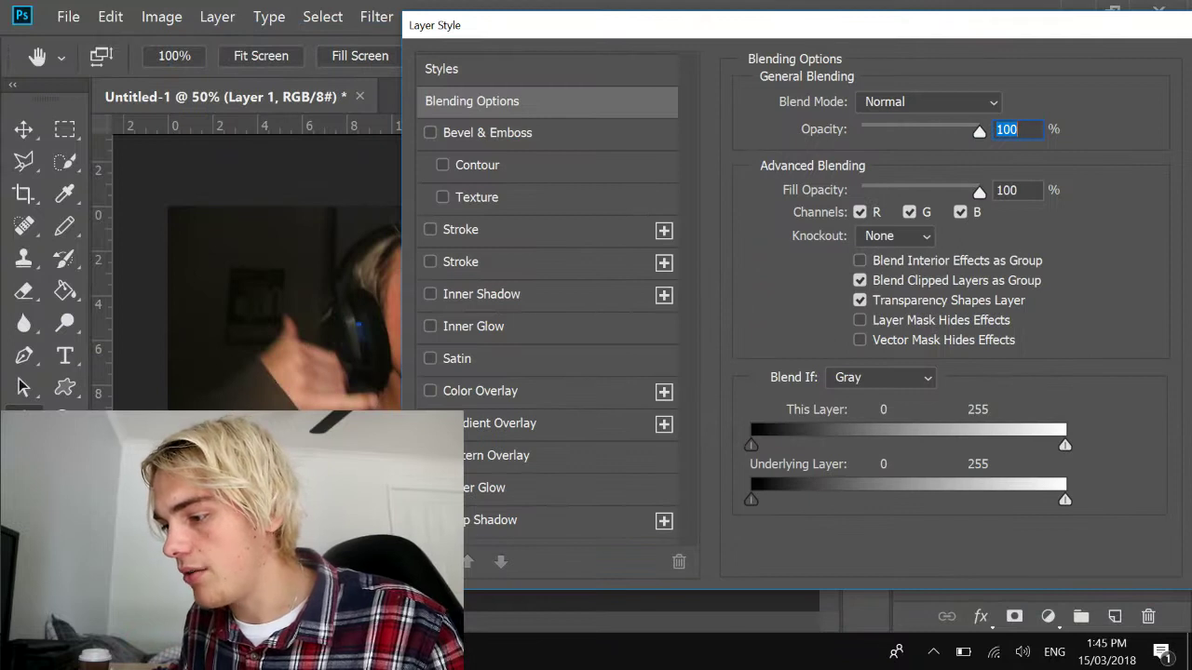
Step: Apply a black Drop Shadow to Layer 1 with 100% opacity, a 90° angle and a 9 px size
left_click_drag(533, 29, 719, 36)
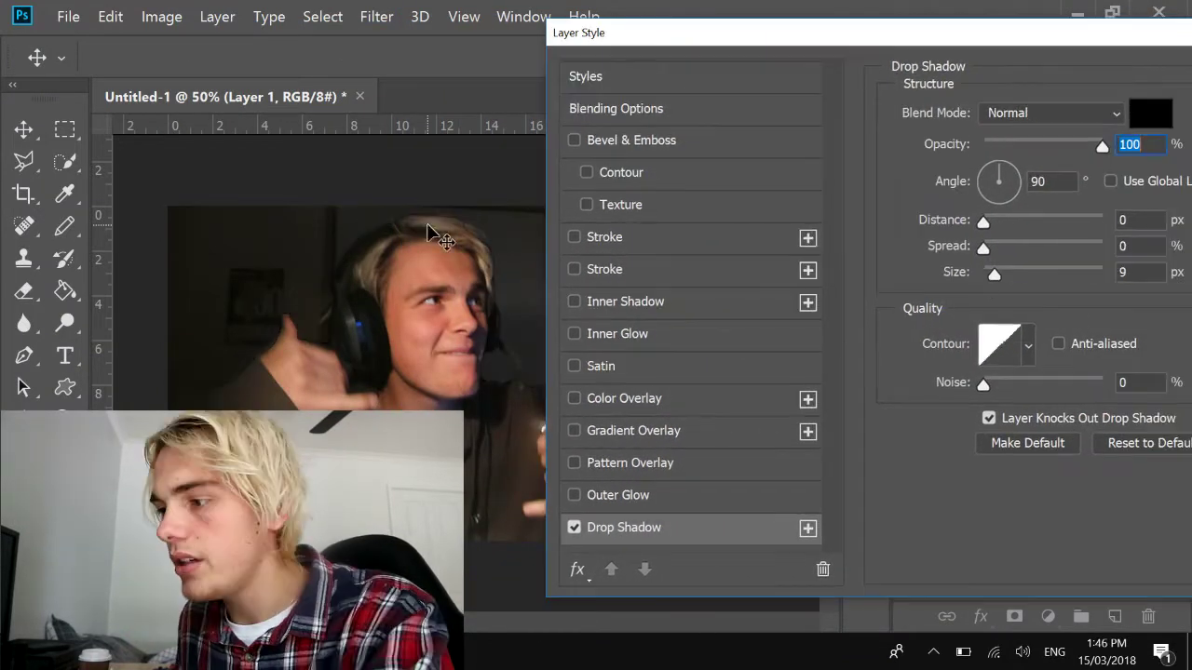
key("Return")
Step: Examine the drop shadow around the cut-out person, both close up and at the full image size
key("m")
key("ctrl+plus")
key("ctrl+plus")
key("ctrl+plus")
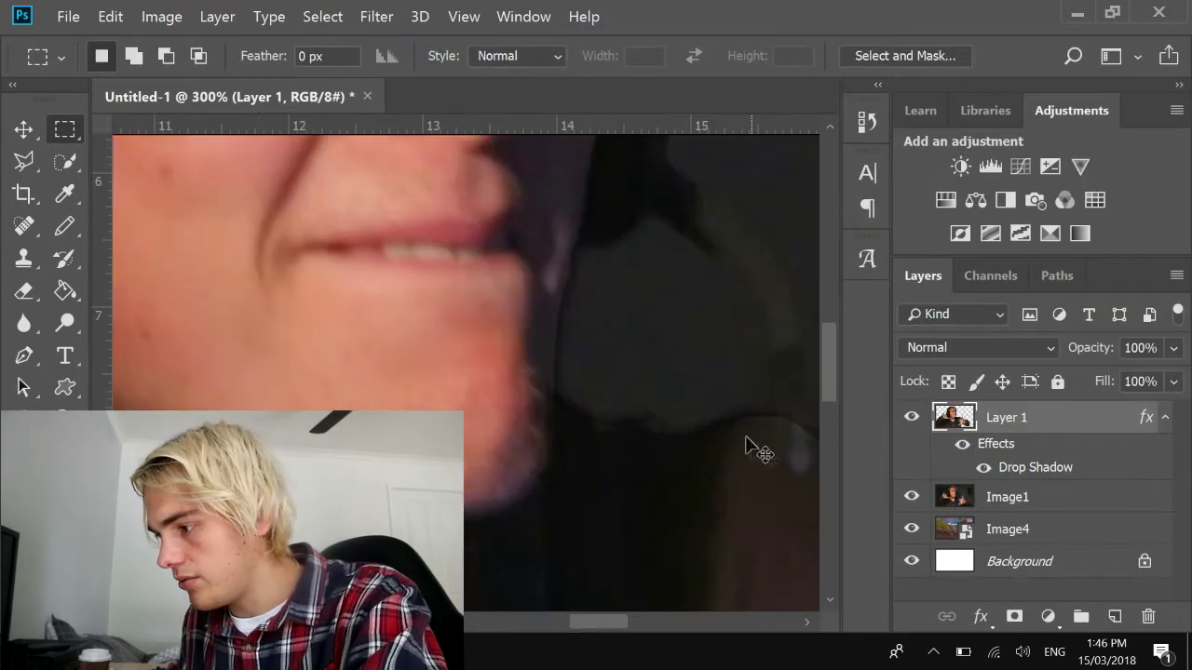
key("ctrl+minus")
key("ctrl+minus")
key("ctrl+minus")
key("ctrl+minus")
key("ctrl+minus")
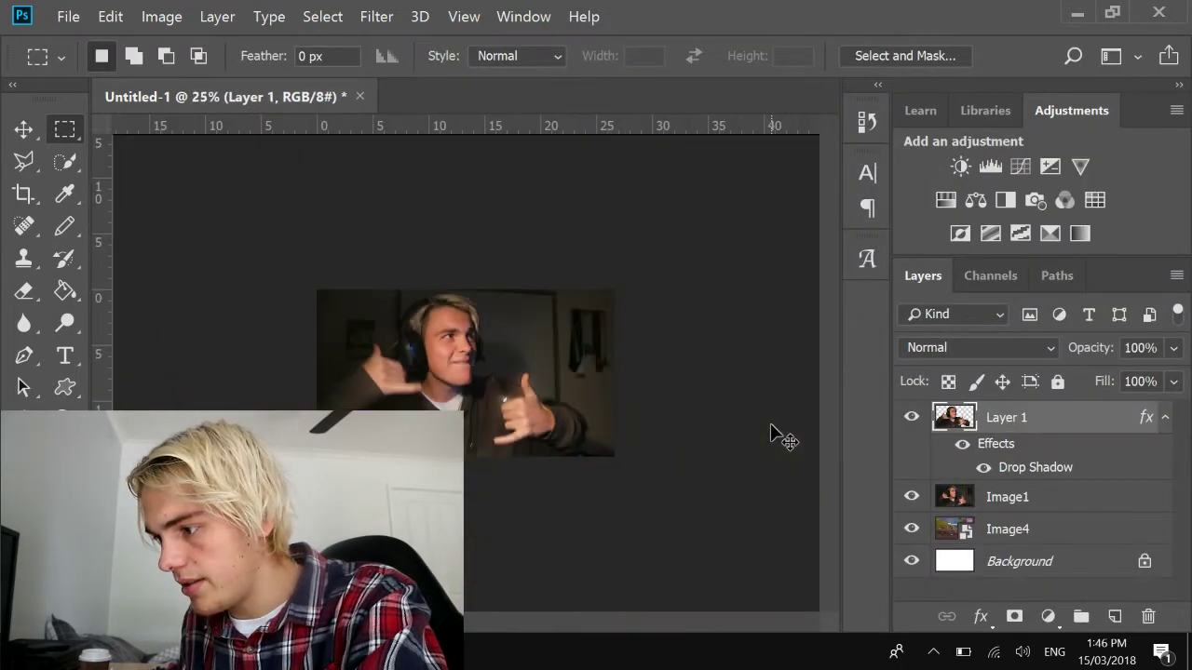
key("ctrl+plus")
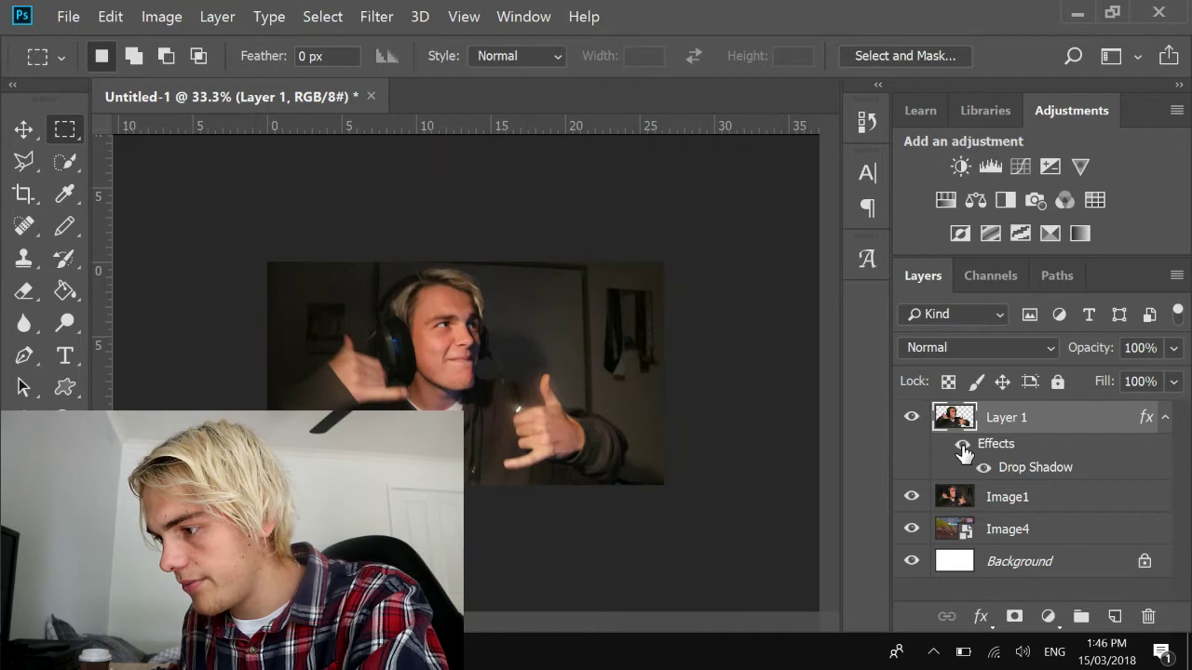
Step: Strengthen Layer 1's Drop Shadow into a wider dark glow around the person and check it at a smaller scale
key("ctrl+plus")
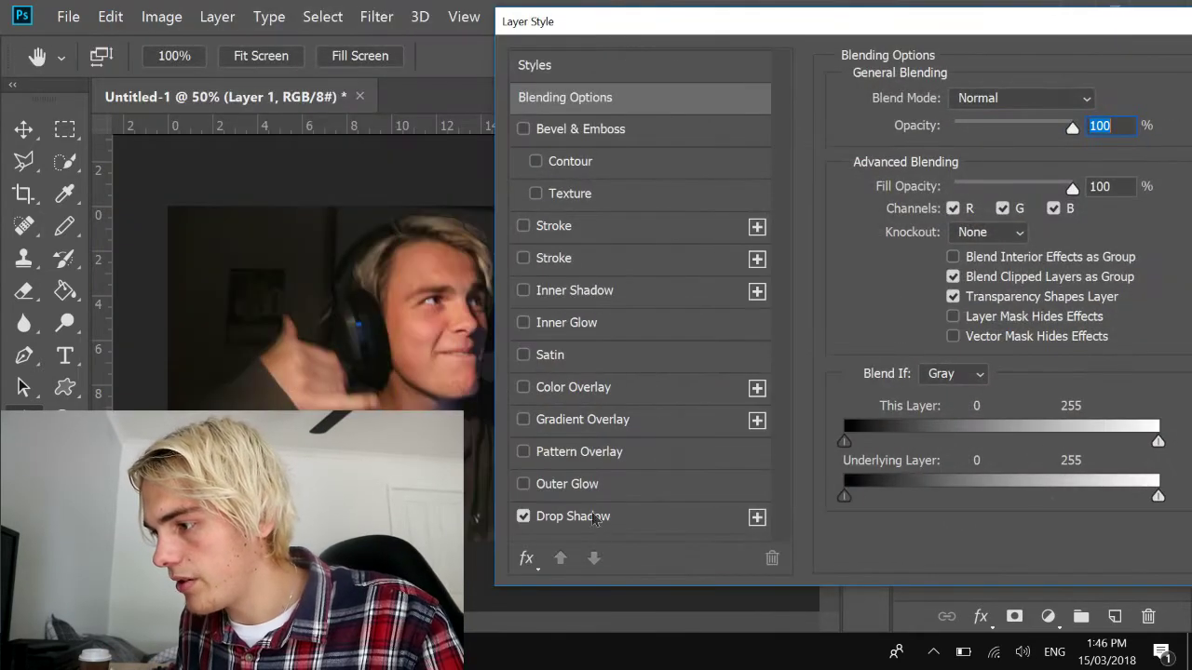
left_click(593, 517)
key("Return")
key("m")
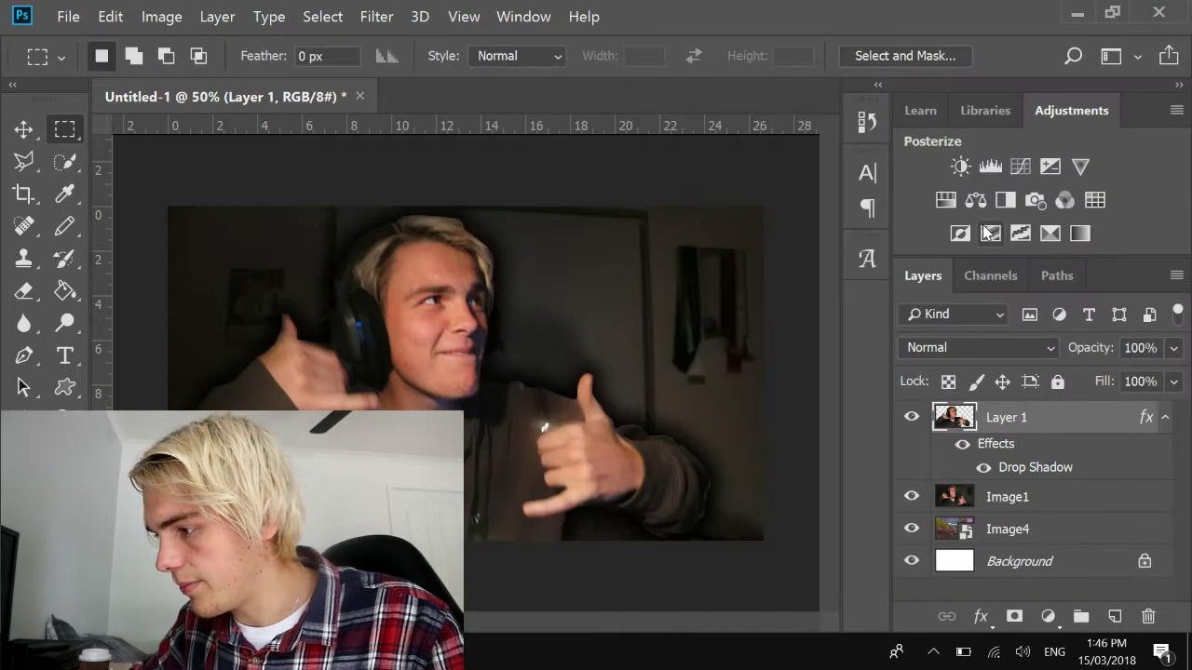
key("ctrl+minus")
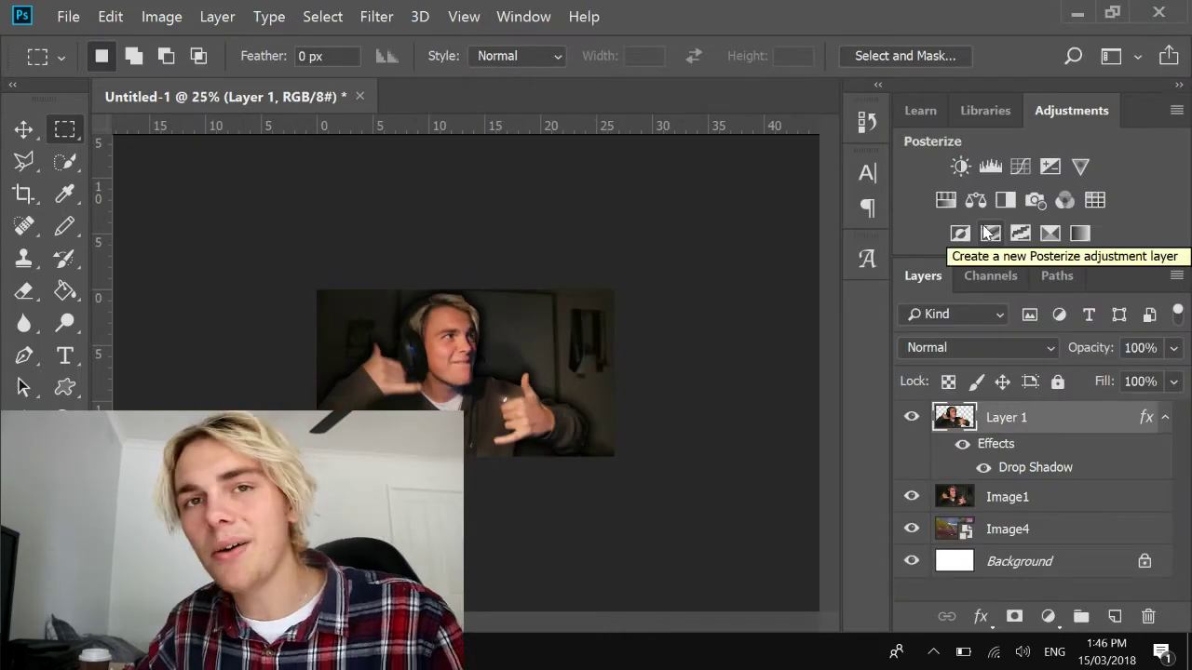
key("ctrl+plus")
key("ctrl+plus")
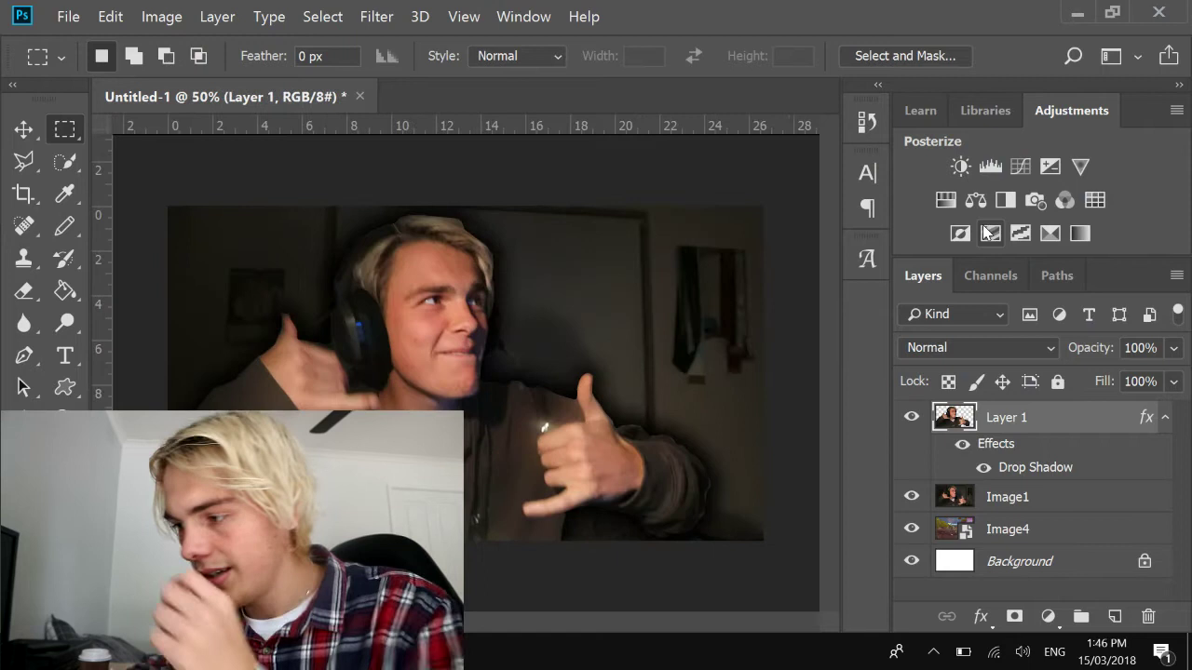
Step: Add a 32 px Stroke effect to Layer 1, positioned outside and coloured white (ffffff)
double_click(1073, 429)
left_click_drag(224, 22, 761, 53)
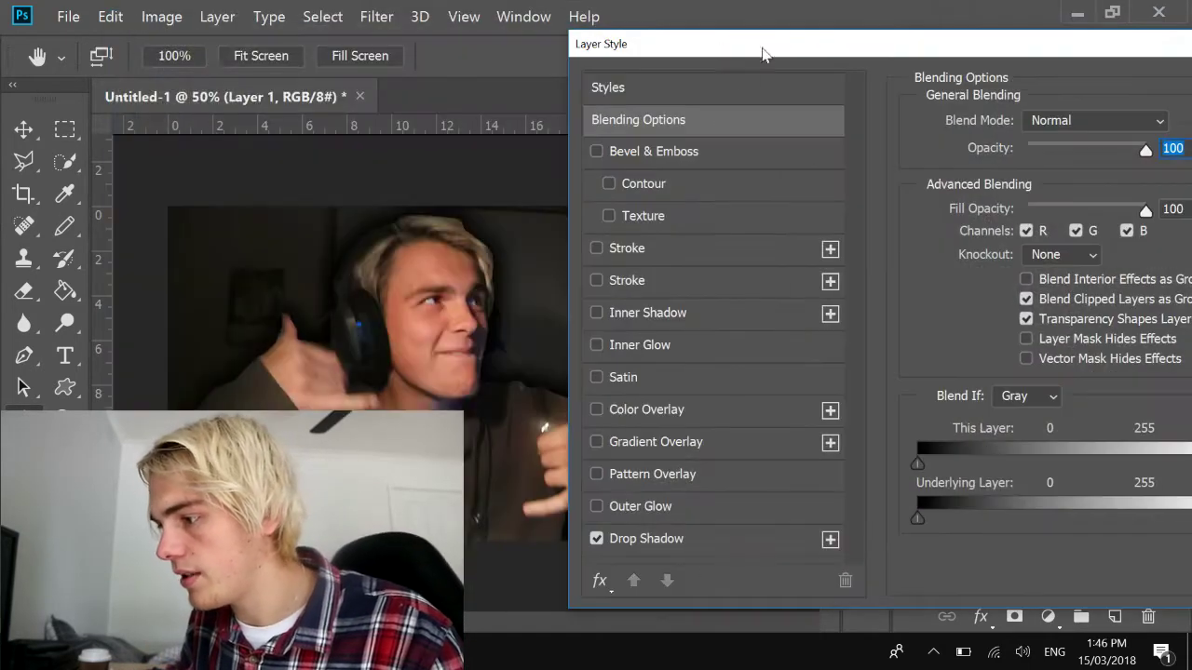
left_click(652, 281)
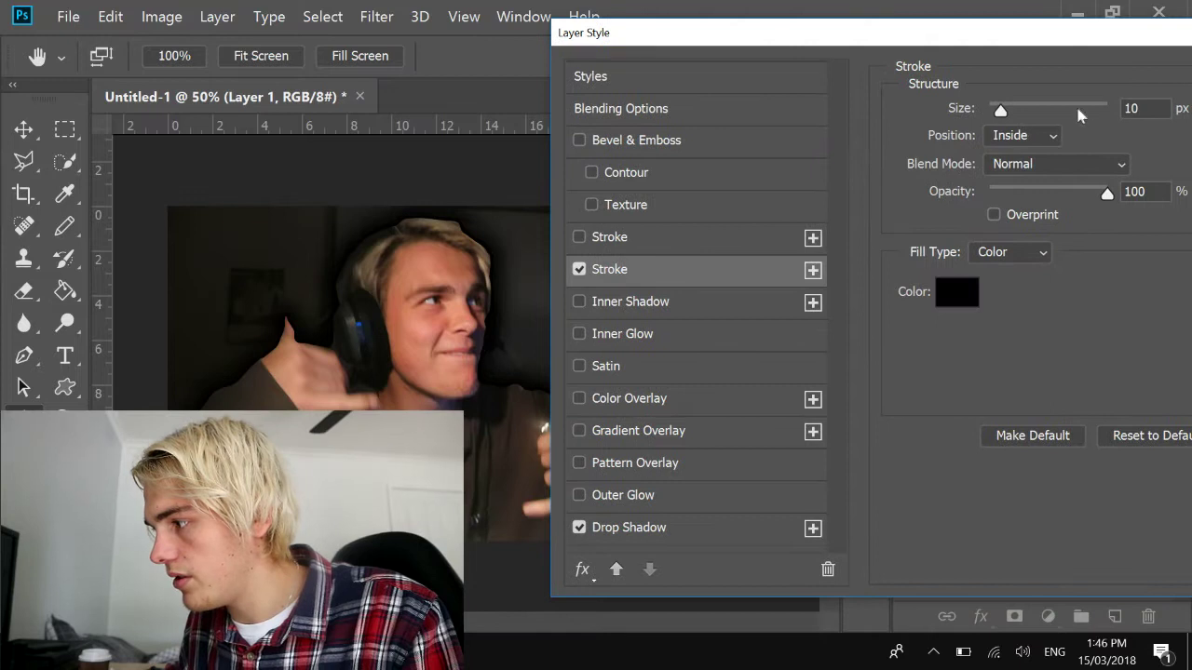
left_click_drag(1078, 107, 1011, 113)
left_click(1007, 140)
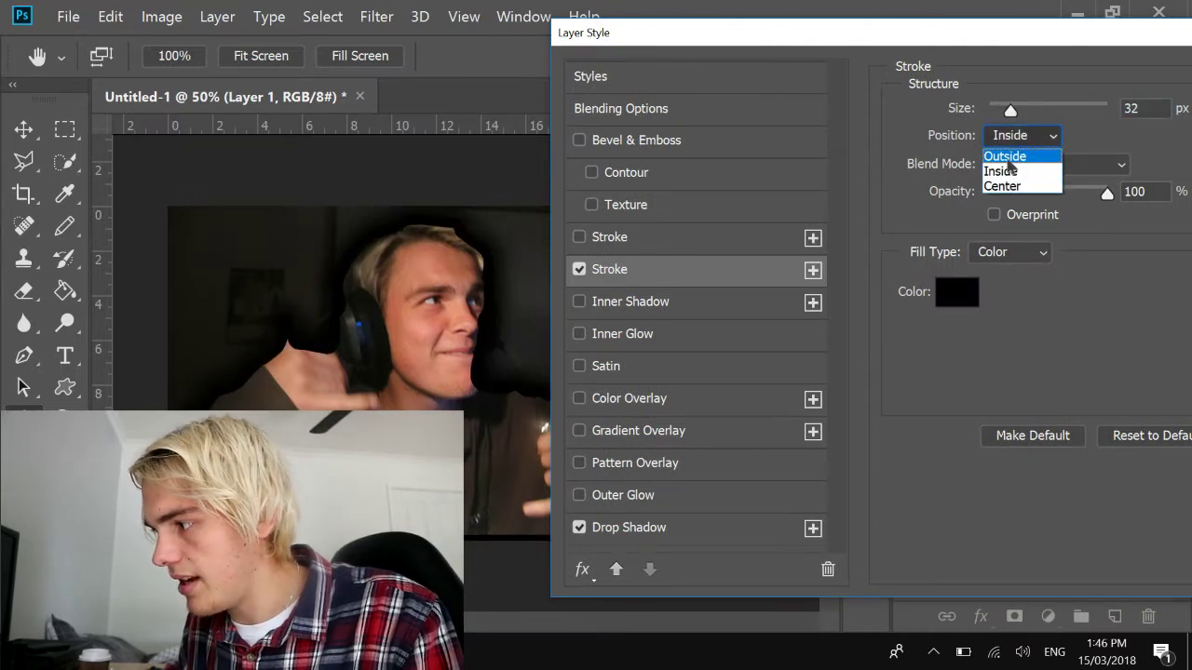
left_click(1006, 156)
left_click(956, 291)
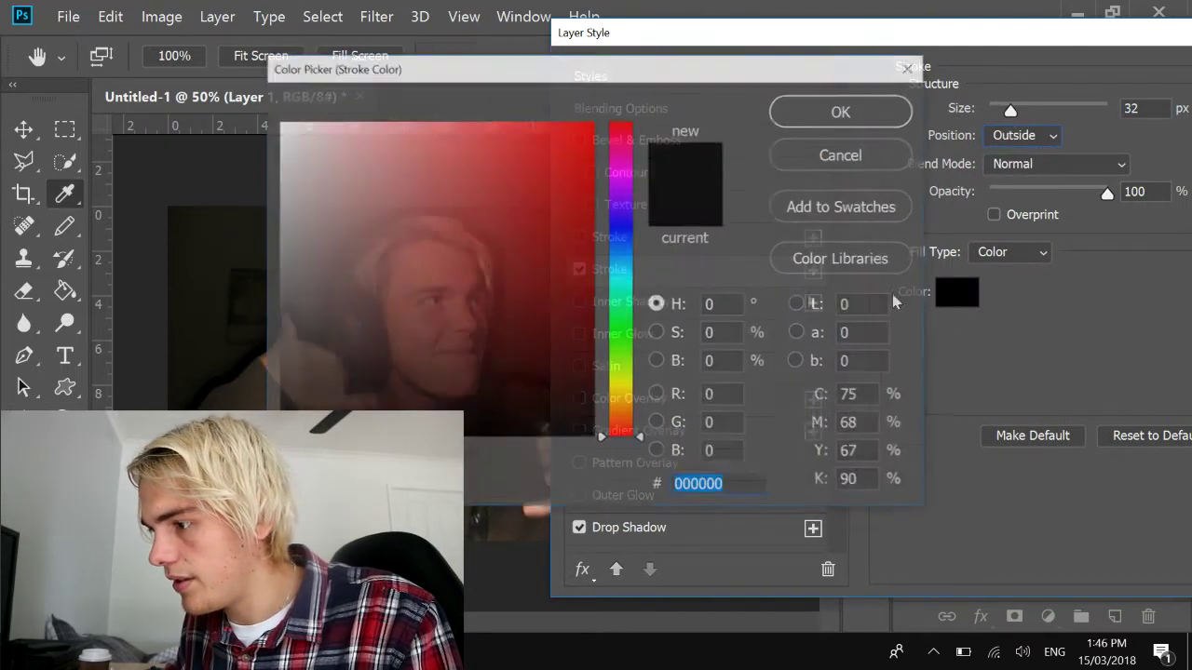
type("ffffff")
key("Return")
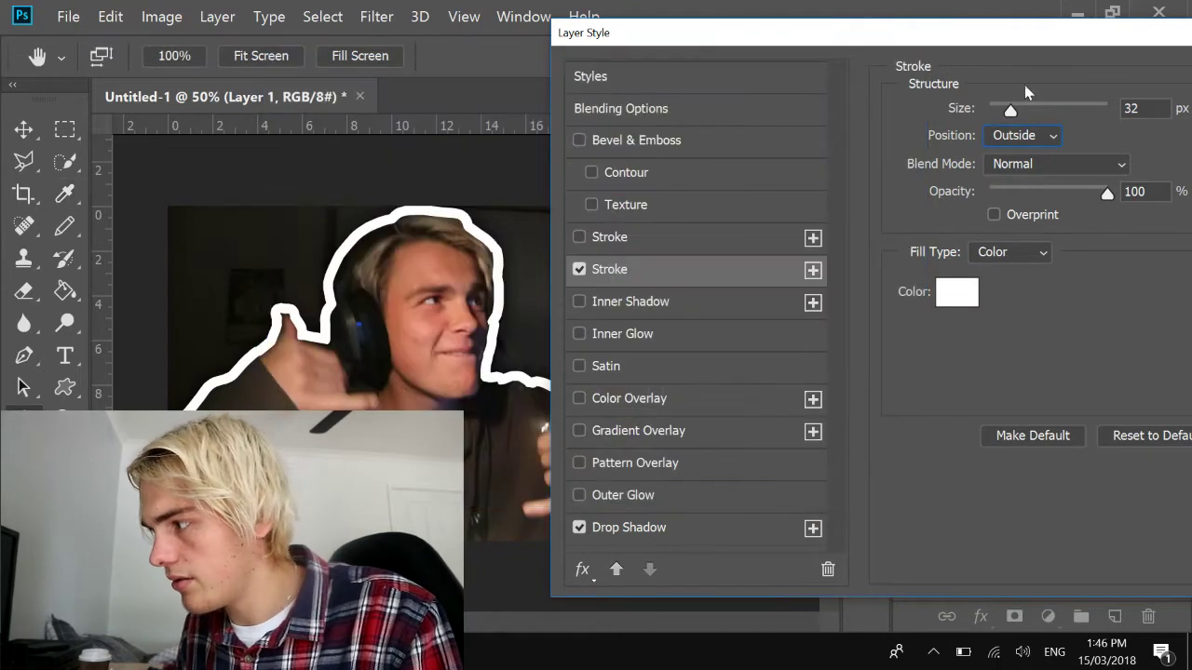
Step: Reduce the white stroke's size to a thinner outline around the person and apply the layer style
left_click_drag(1008, 112, 1001, 112)
key("Return")
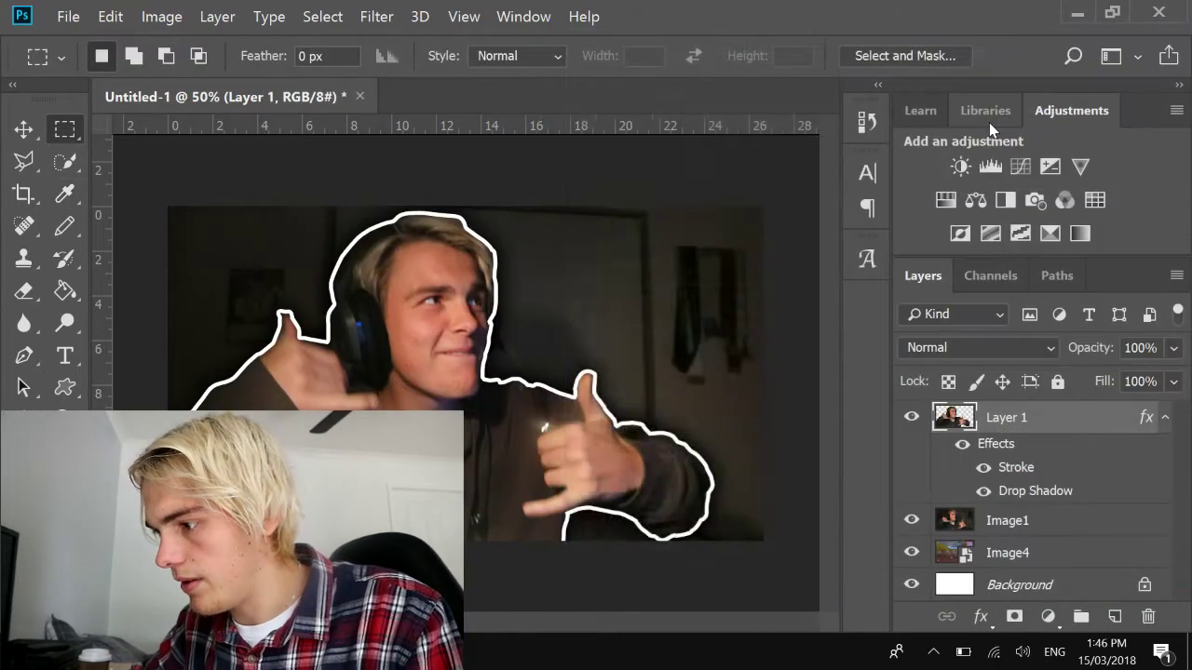
key("ctrl+minus")
key("ctrl+minus")
key("ctrl+minus")
key("ctrl+plus")
key("ctrl+plus")
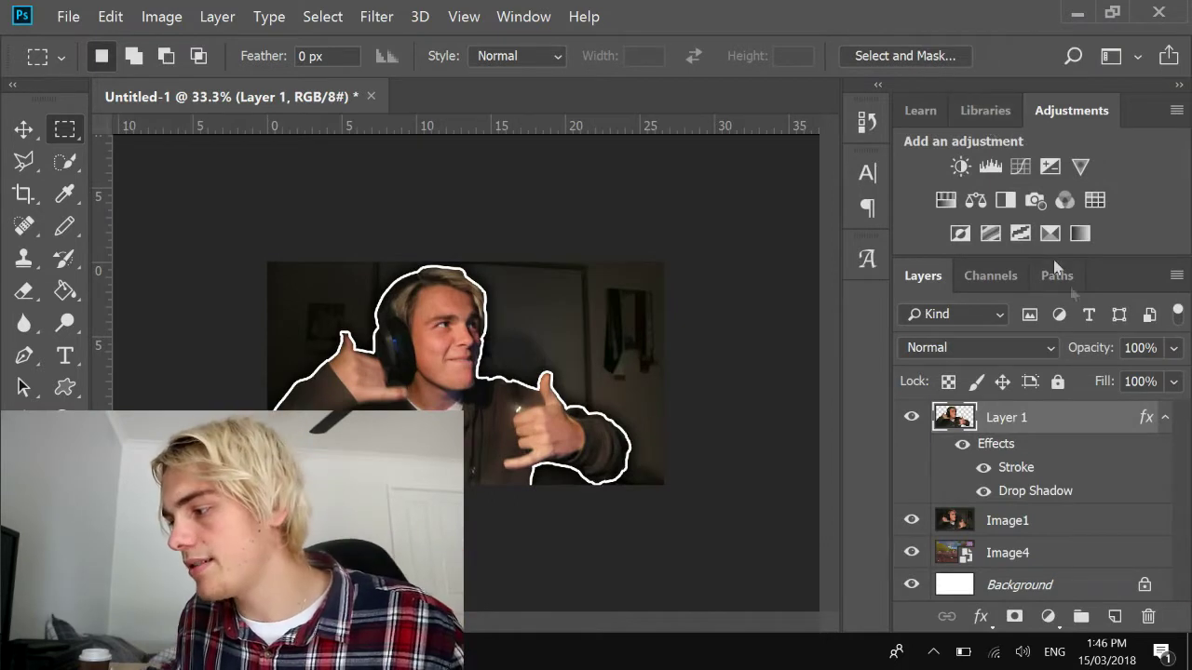
Step: Compare the person with and without the outline, then hide Layer 1's Stroke effect and collapse its effects list
left_click(983, 468)
left_click(983, 468)
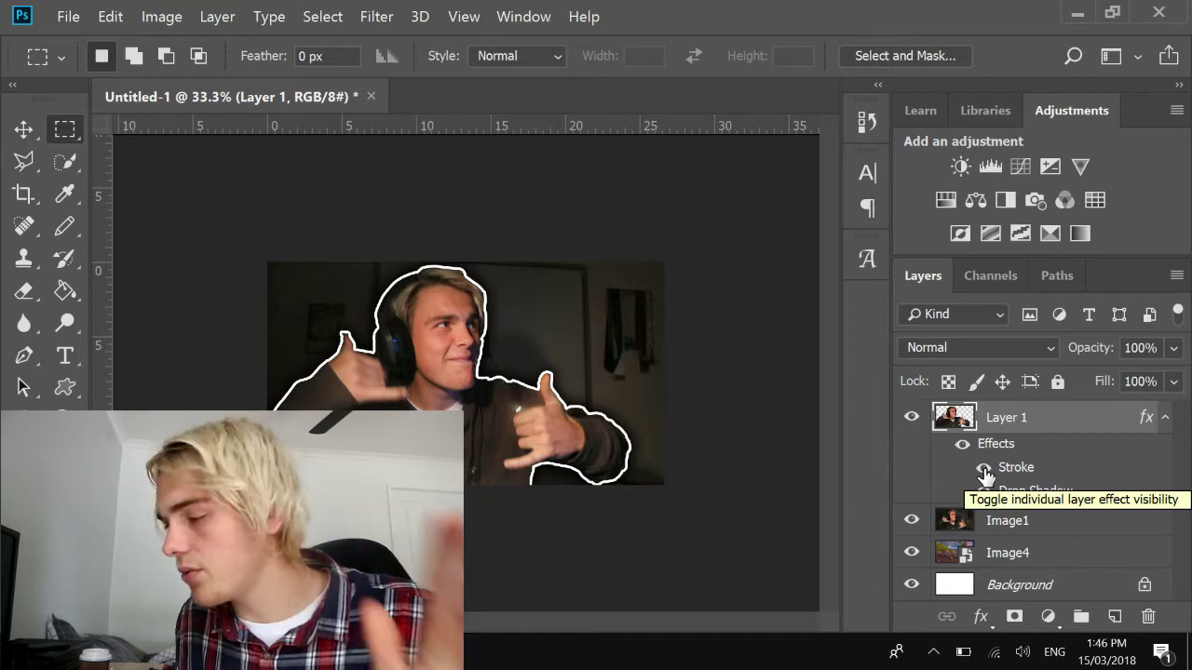
left_click(984, 471)
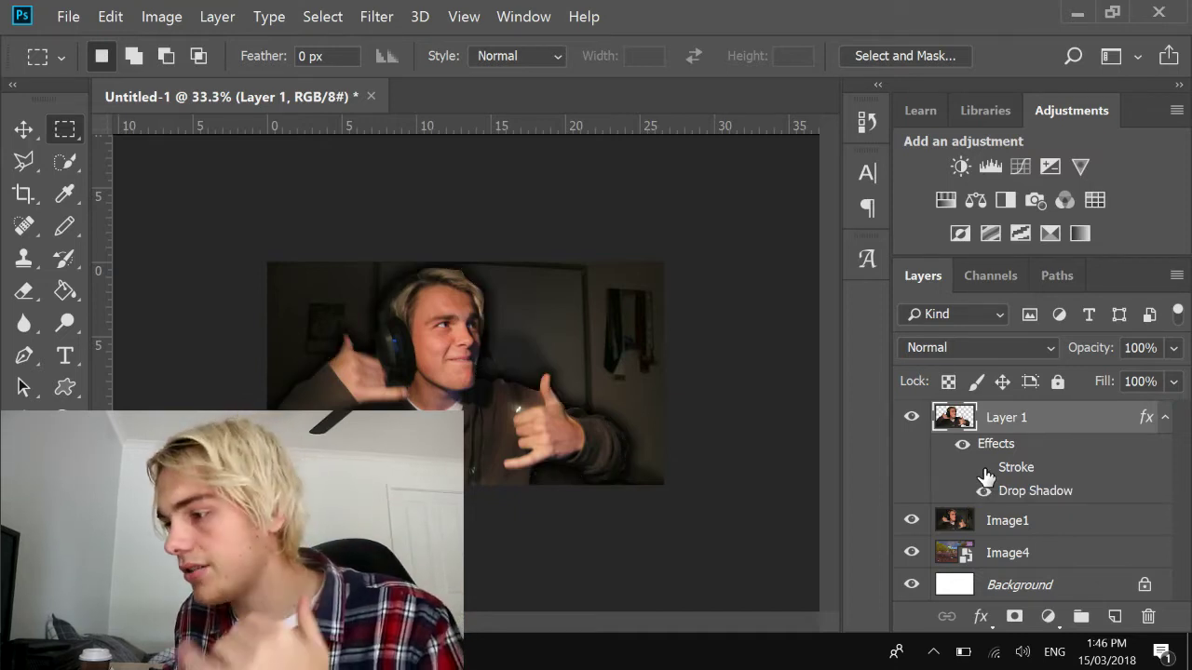
left_click(1165, 418)
Step: Enlarge Layer 1 and Image1 together to about 119% and shift them so the person sits further left
left_click(23, 131)
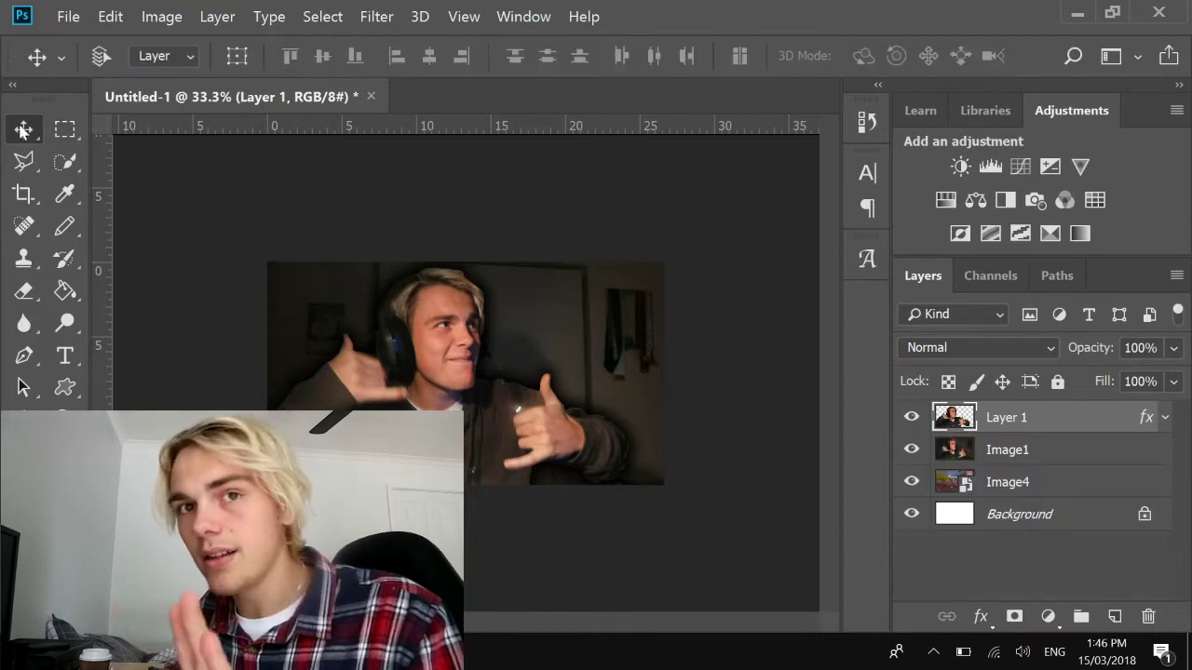
left_click(1030, 454)
left_click_drag(584, 398, 531, 368)
key("ctrl+t")
left_click_drag(592, 258, 687, 211)
left_click_drag(623, 277, 628, 321)
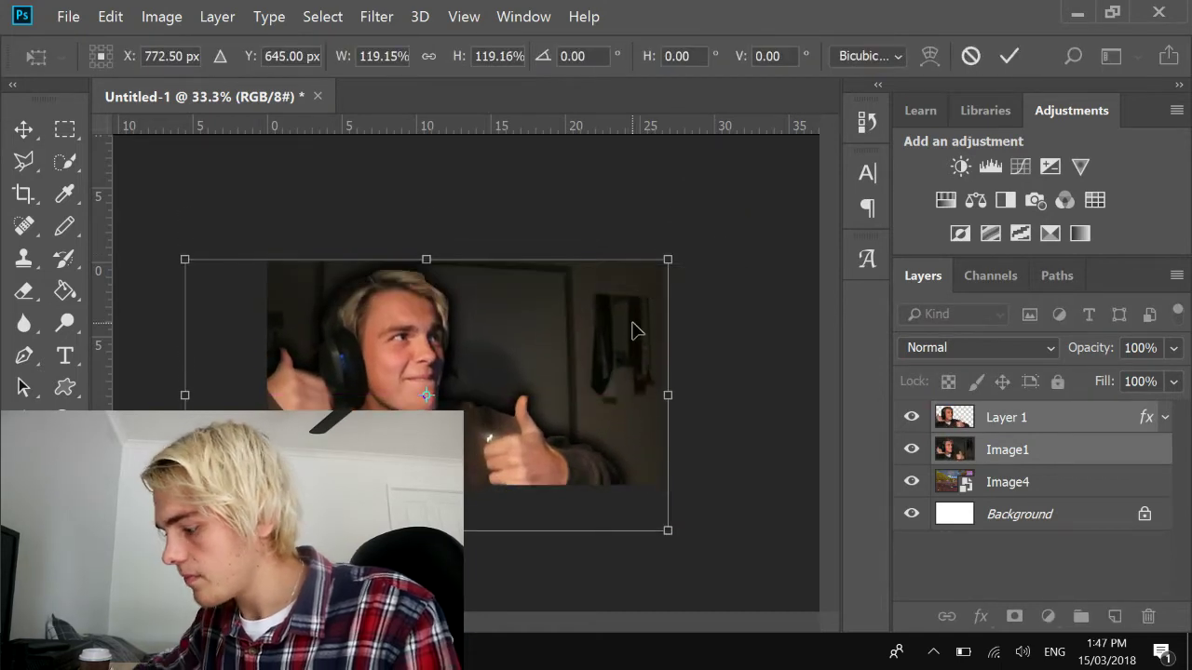
key("Return")
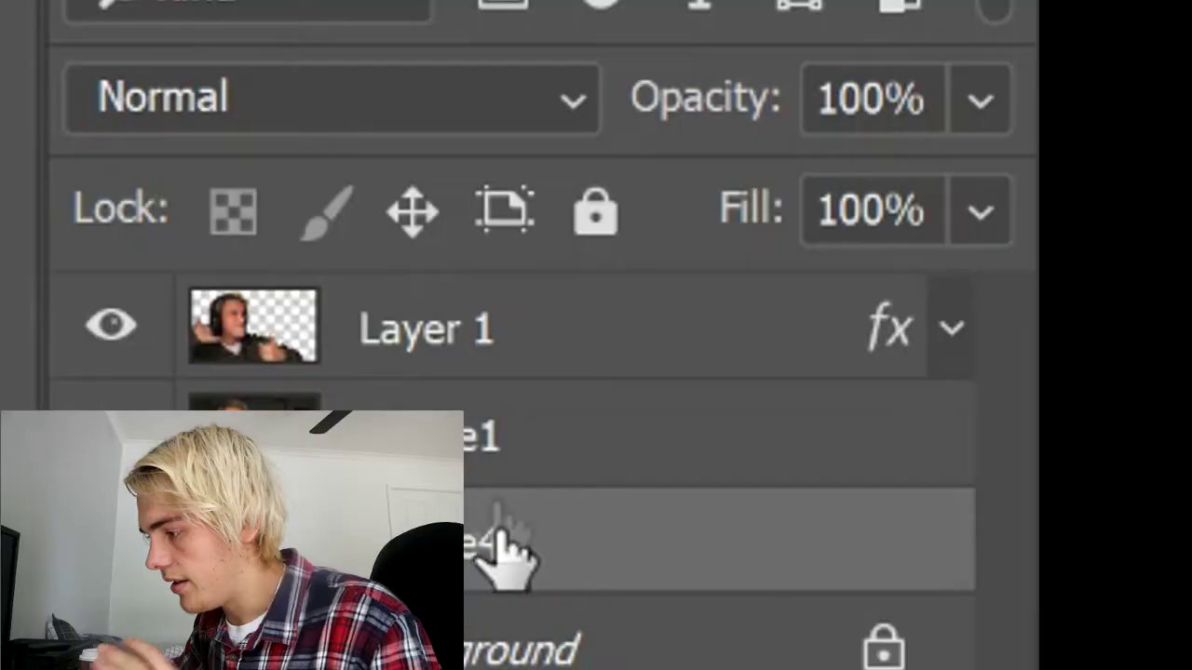
Step: Set the Image1 layer's blend mode to Overlay
left_click(485, 433)
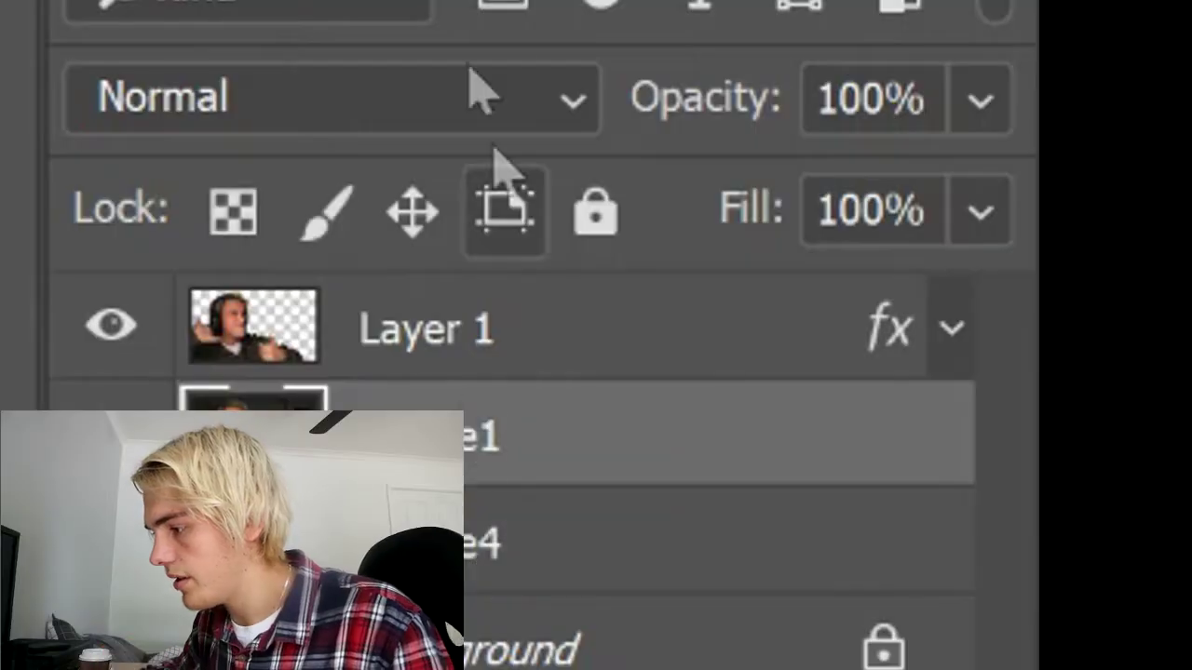
left_click(478, 87)
left_click(686, 413)
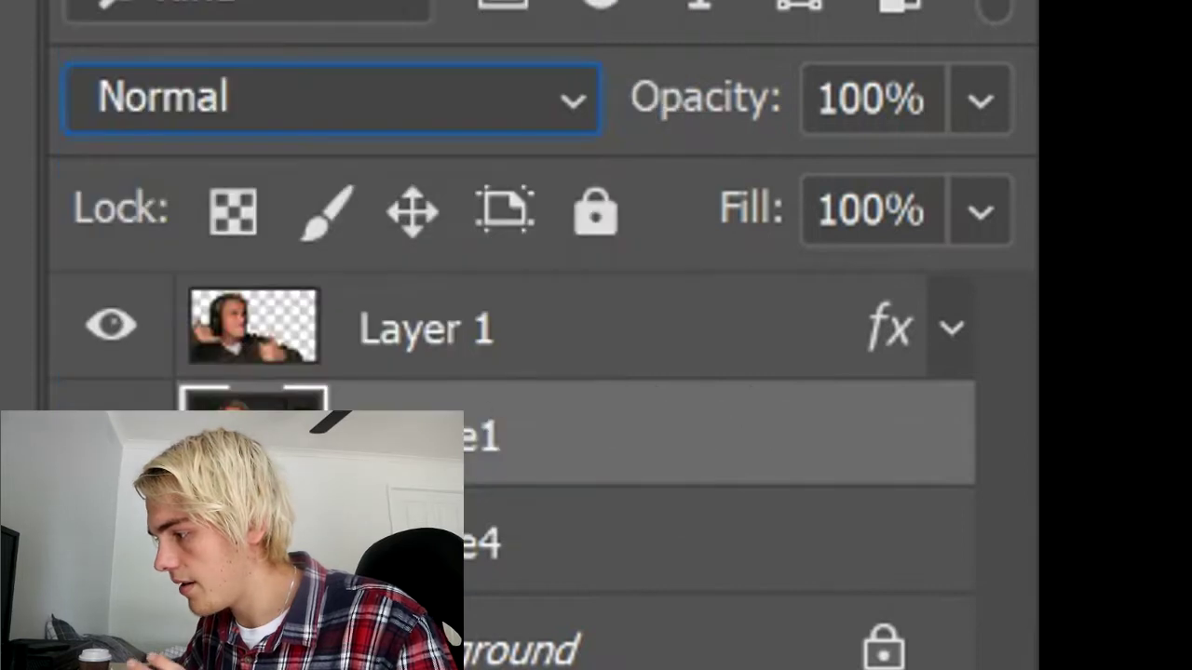
key("shift+alt+o")
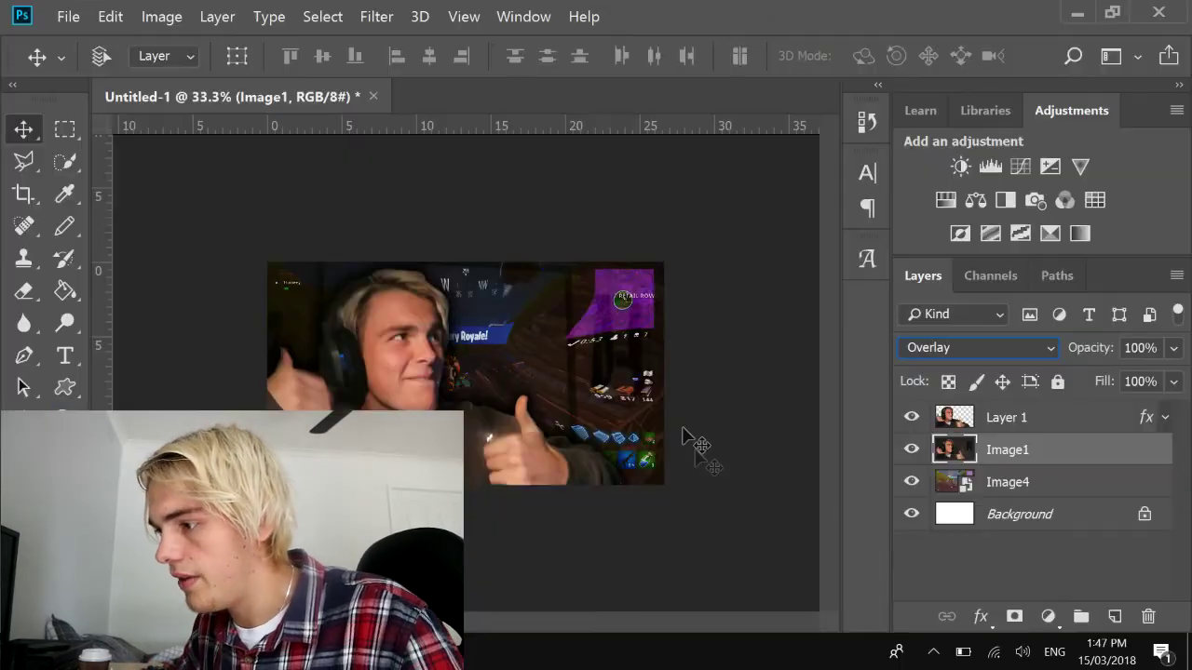
Step: Enlarge the Image4 game screenshot and reposition it so the #1 Victory Royale banner sits beside the person's head
left_click(1063, 478)
key("ctrl+t")
left_click_drag(693, 244, 701, 237)
left_click_drag(647, 186, 894, 201)
left_click_drag(615, 298, 640, 334)
key("Return")
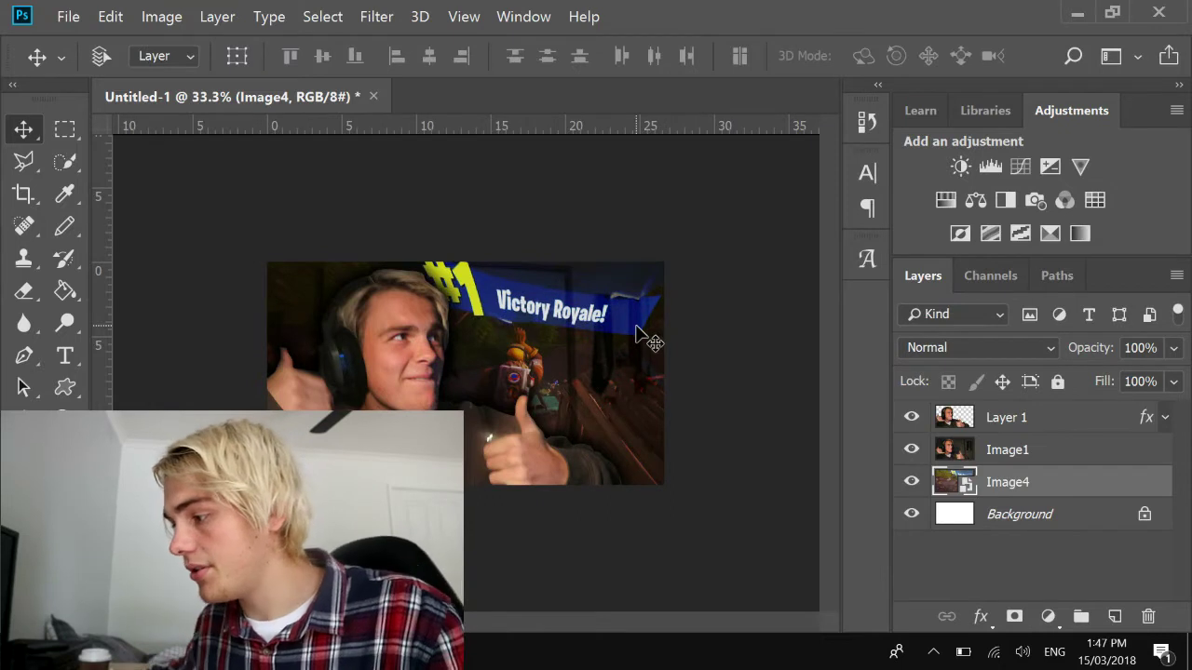
Step: Preview Layer 1's white Stroke effect against the game background, then hide the effect
left_click(1163, 419)
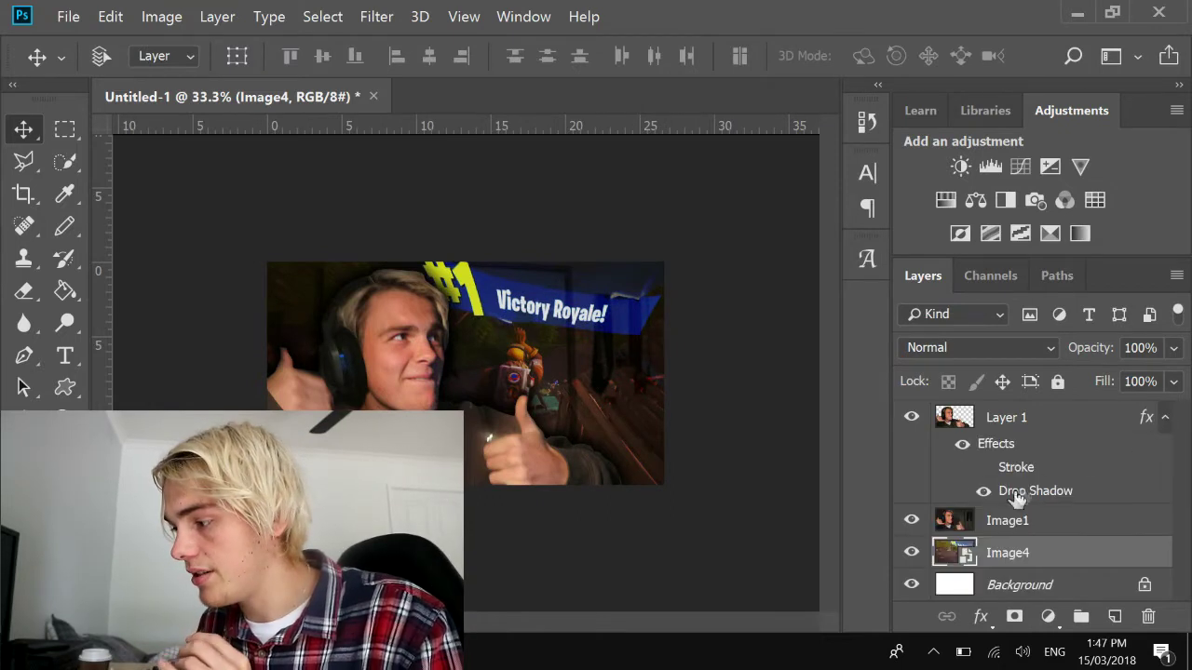
left_click(986, 468)
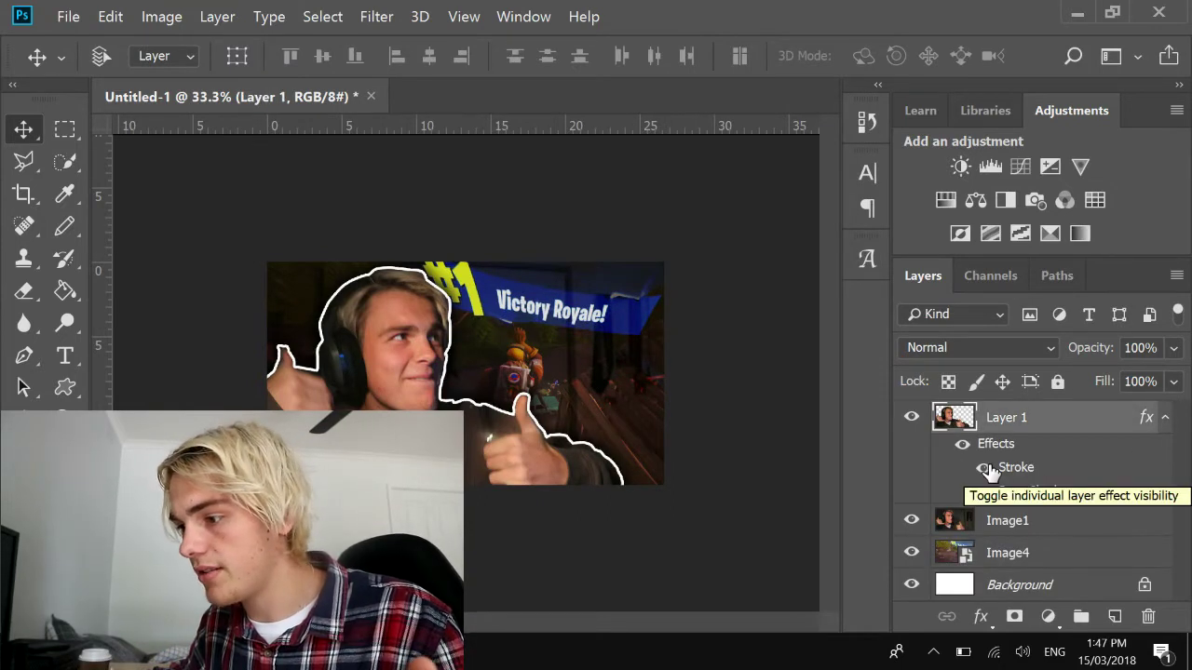
left_click(985, 467)
Step: Start a new text layer directly above Image1 and set its font to Bebas Kai Regular
left_click(1007, 521)
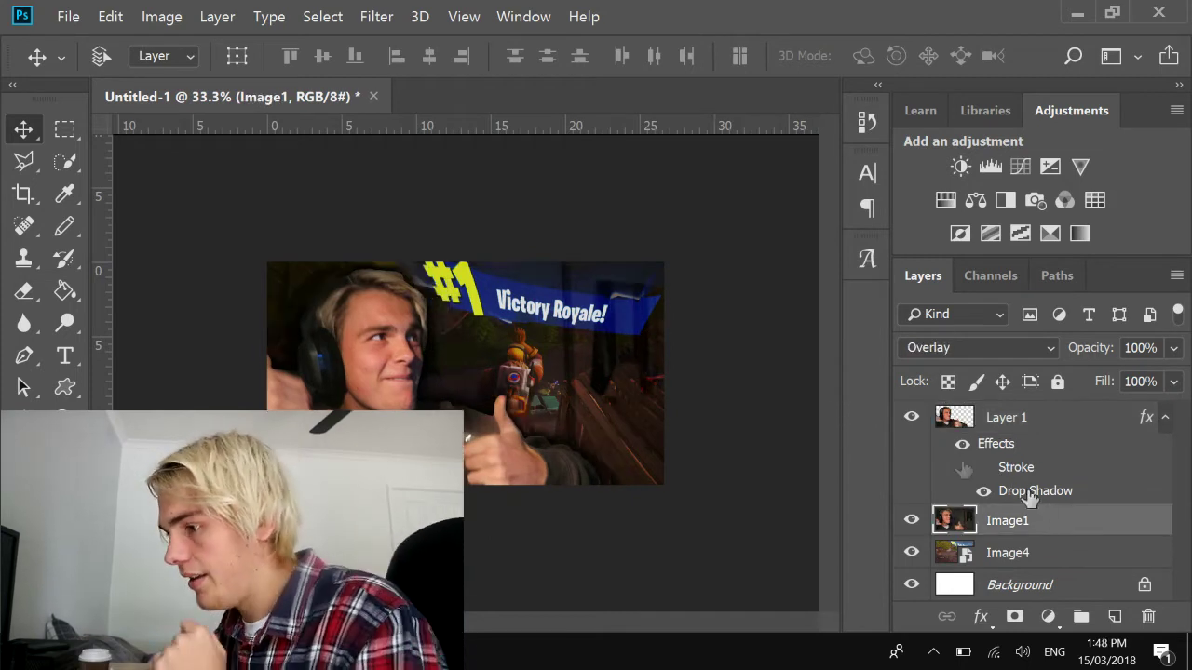
left_click(64, 356)
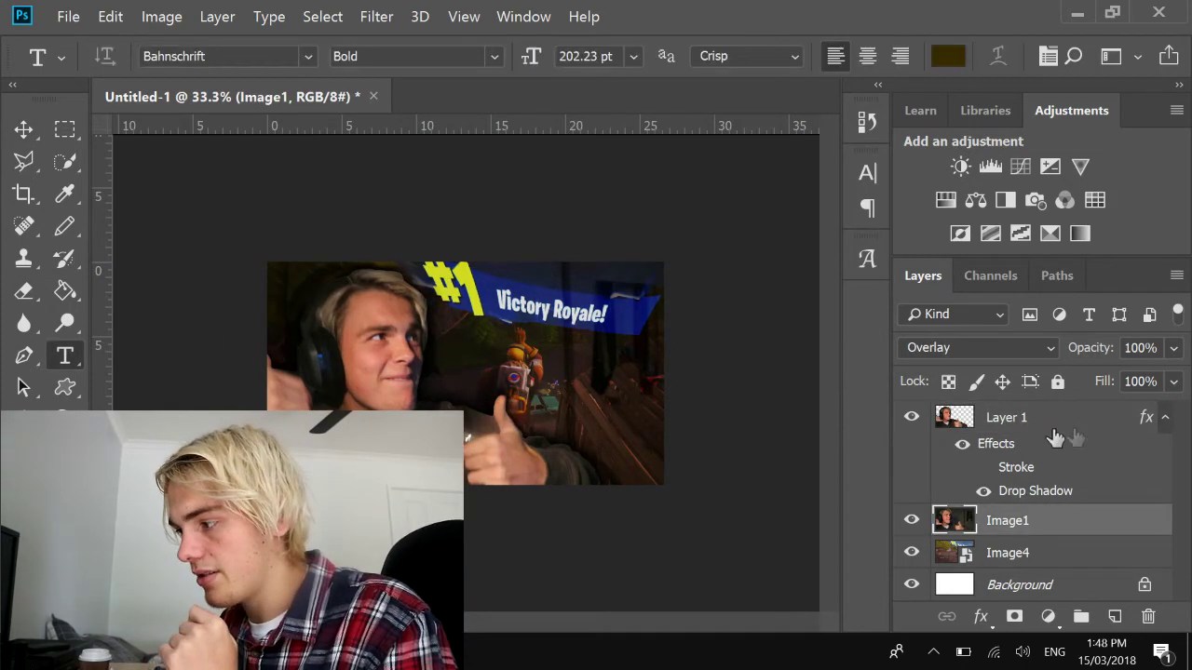
left_click(1165, 418)
left_click(420, 298)
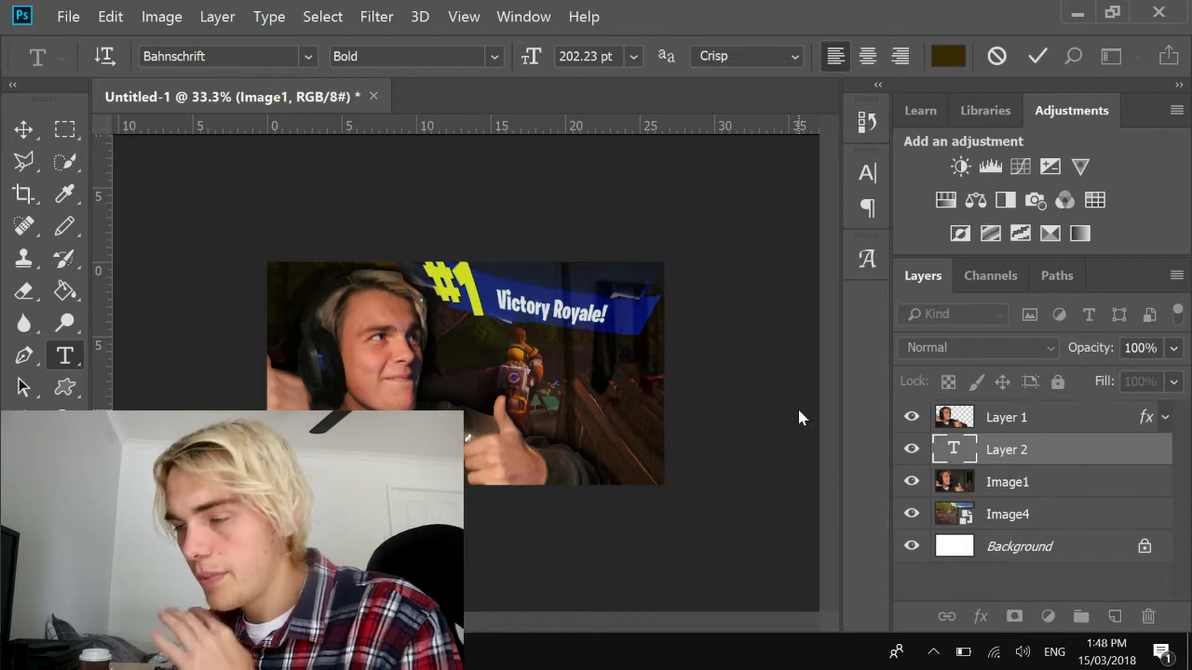
left_click(228, 56)
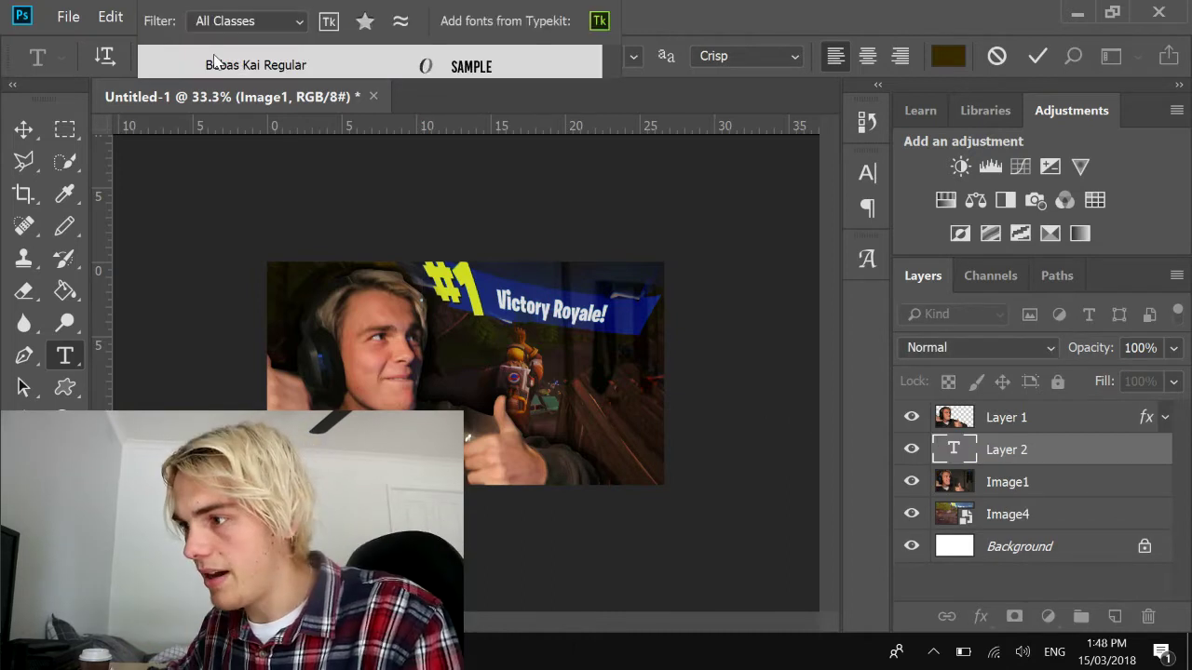
left_click(307, 79)
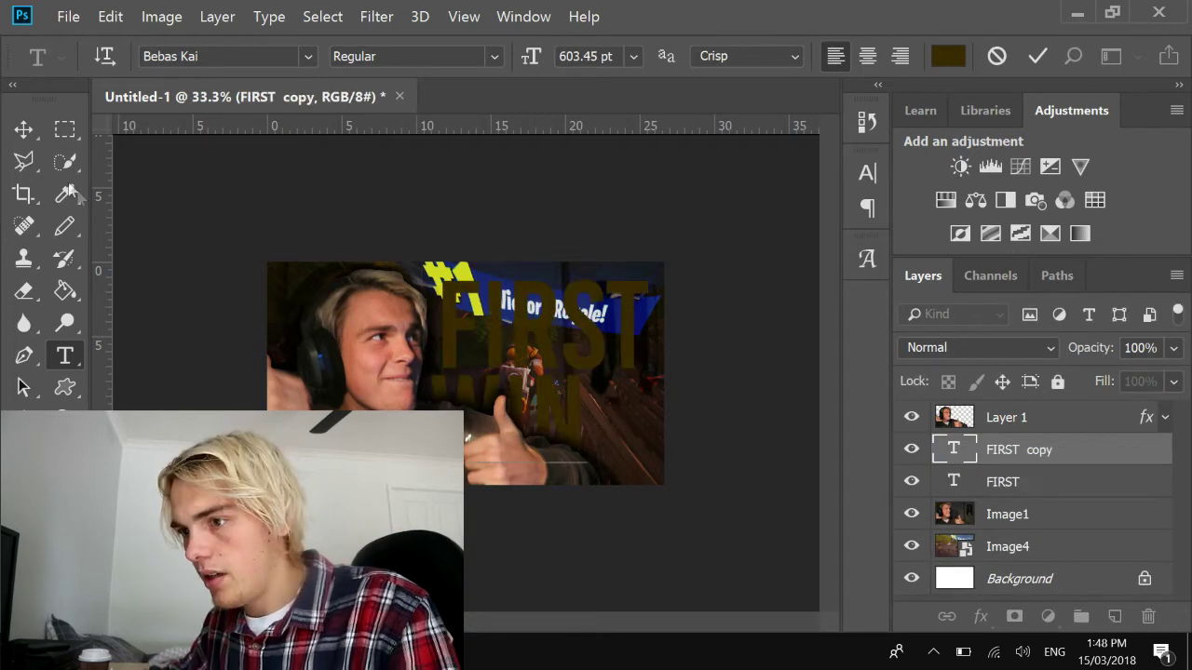
Step: Move the WIN text beneath FIRST, then scale both text layers down together and reposition them beside the person
left_click(23, 128)
left_click_drag(580, 417, 610, 417)
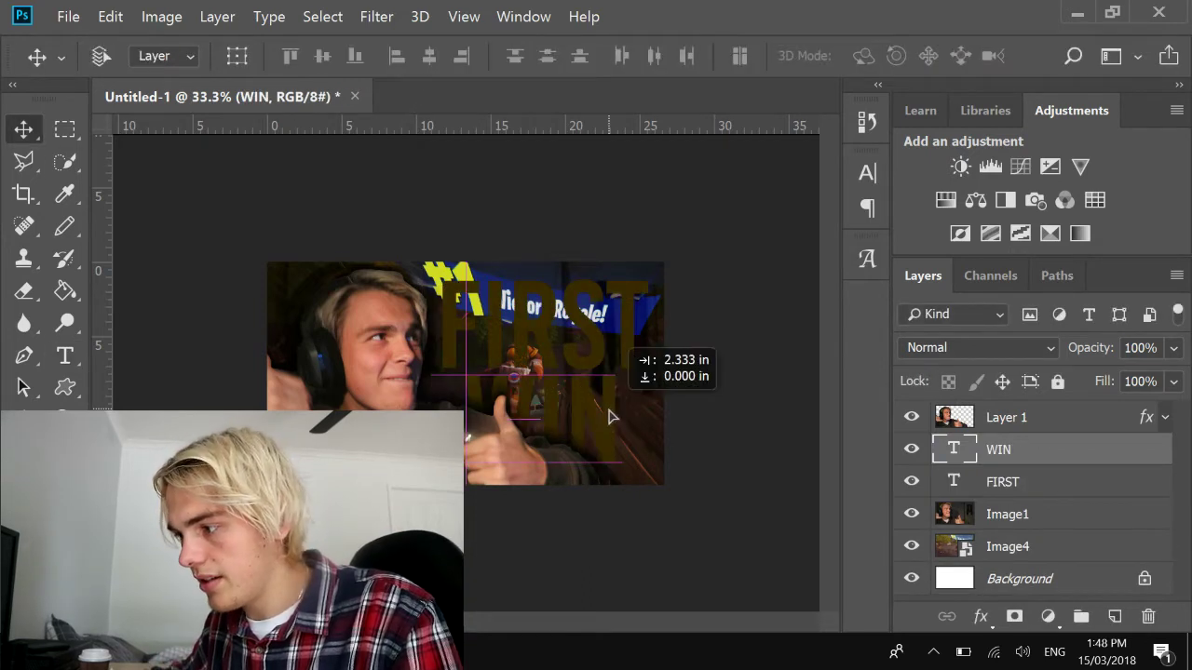
left_click(1061, 480, "shift")
key("ctrl+t")
mouse_move(647, 277)
left_mouse_down()
mouse_move(651, 287)
mouse_move(646, 276)
mouse_move(592, 319)
mouse_move(633, 288)
left_mouse_up()
left_click_drag(595, 338, 608, 308)
key("Return")
key("ctrl+plus")
key("ctrl+minus")
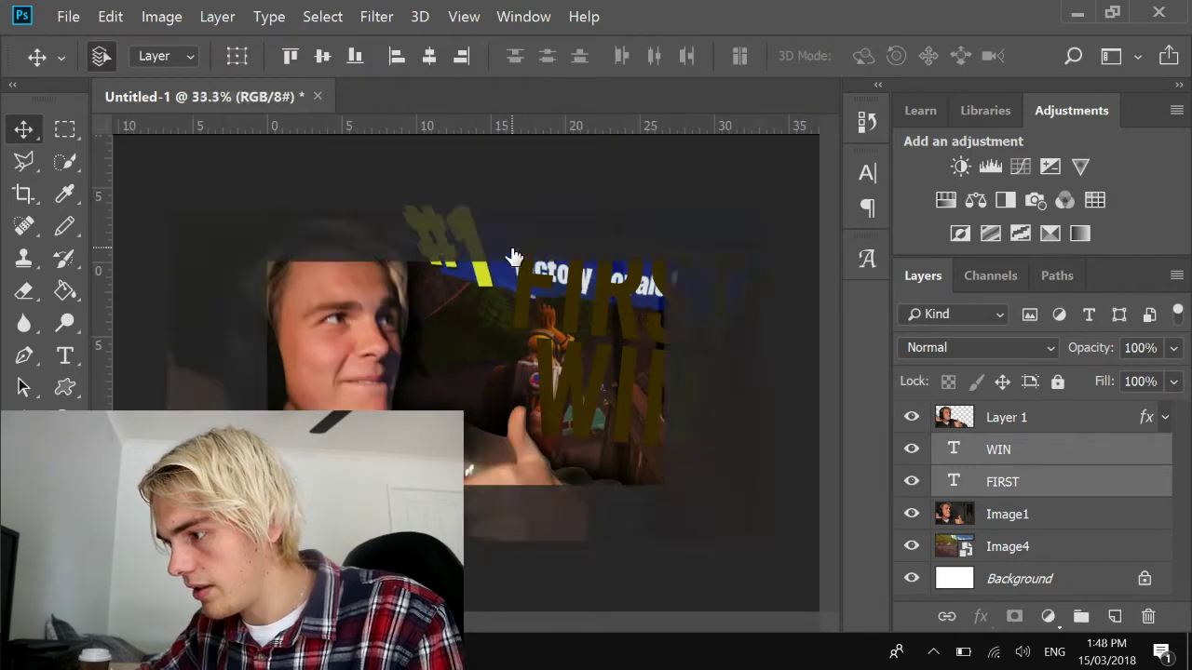
Step: Give the WIN text layer a Drop Shadow and a white Color Overlay
left_click_drag(1047, 419, 1037, 451)
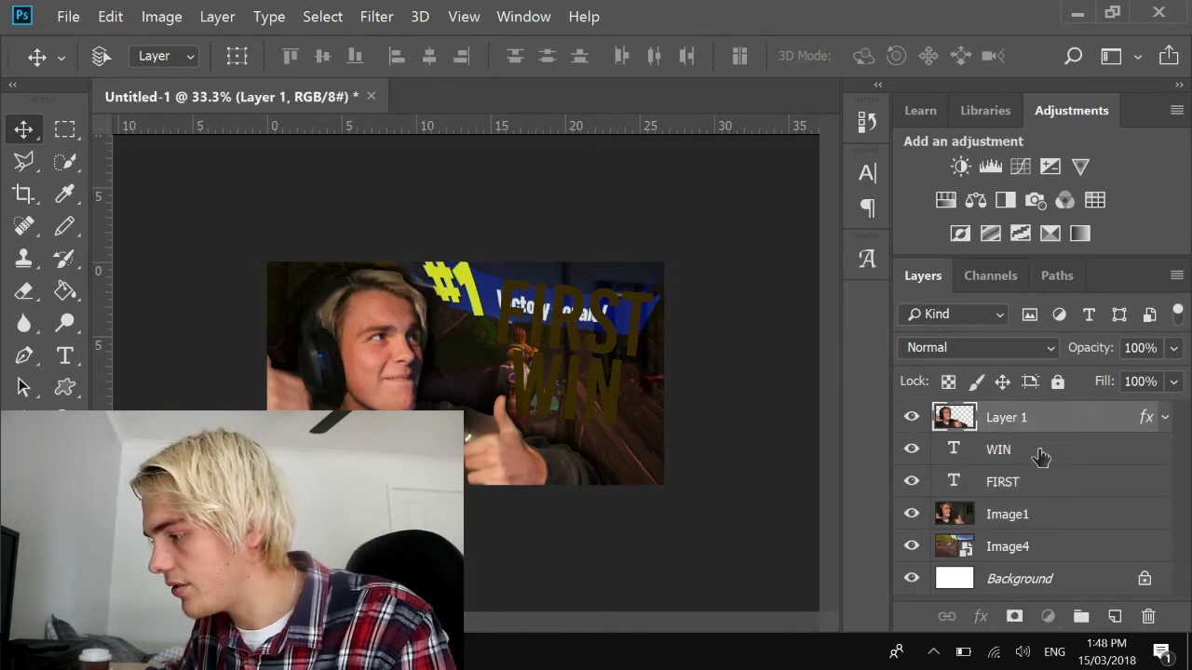
double_click(1037, 451)
left_click_drag(484, 46, 956, 58)
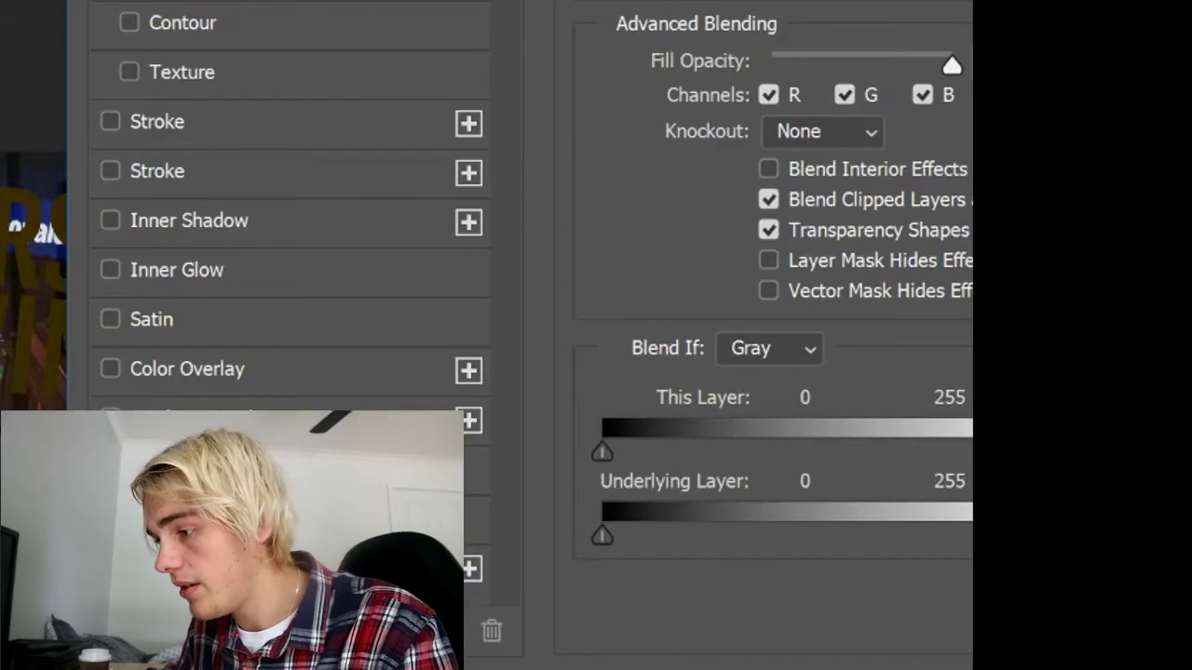
left_click(742, 535)
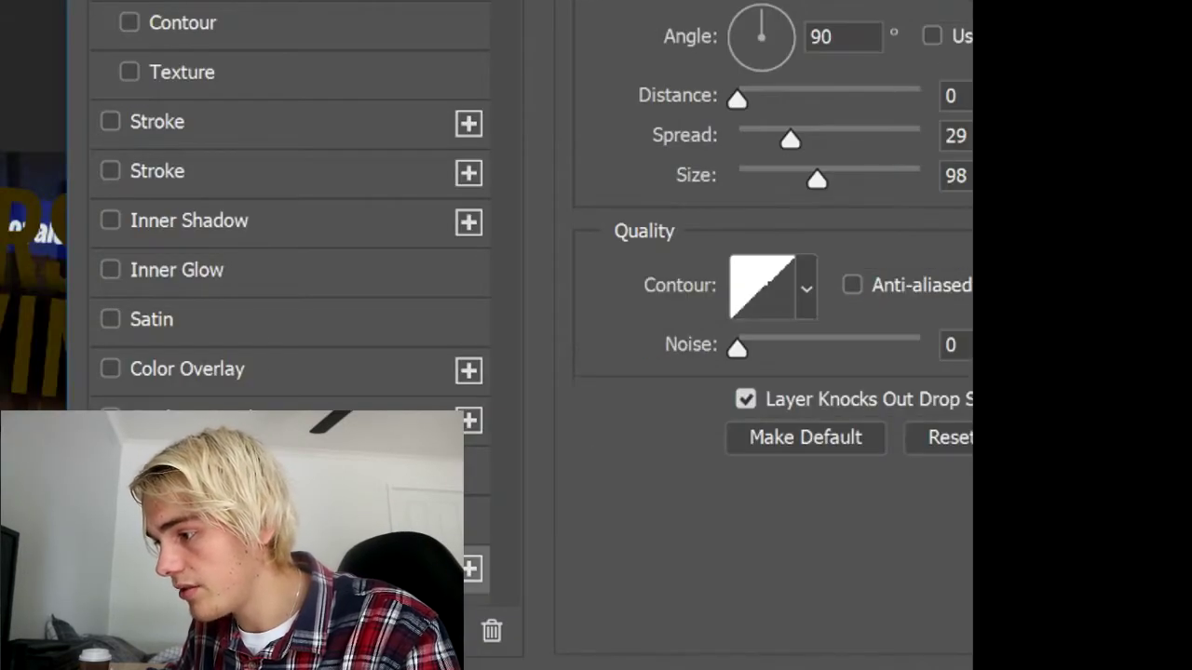
left_click(183, 373)
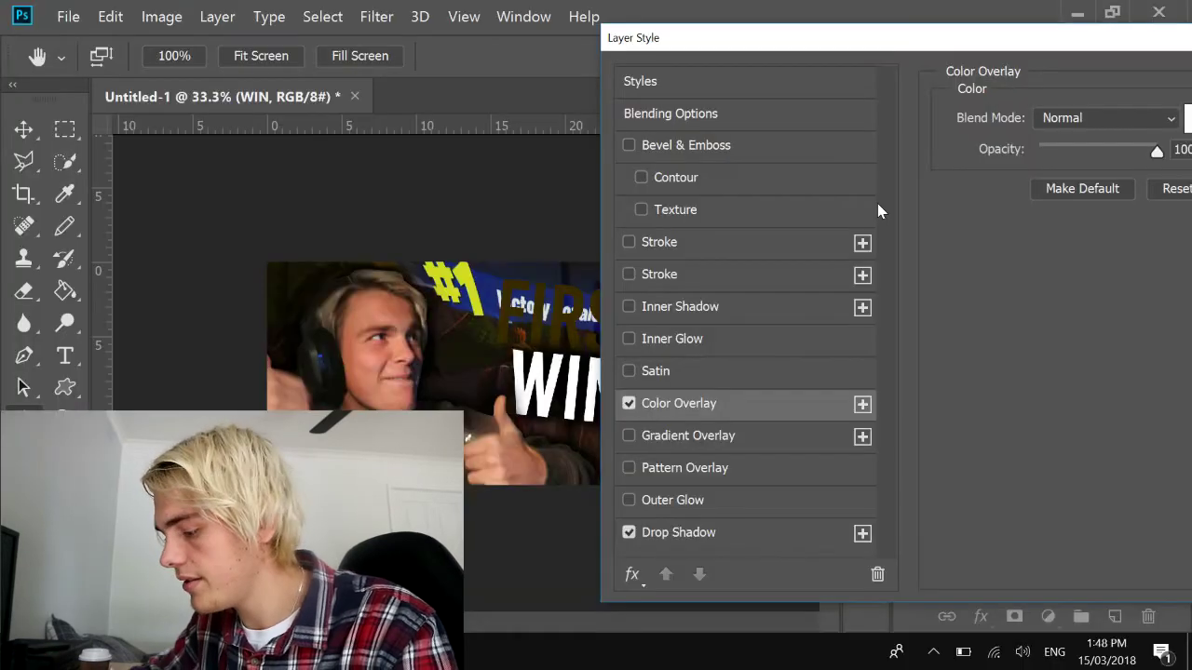
key("Return")
Step: Examine how the white WIN text reads at small thumbnail size and enlarged
key("ctrl+minus")
key("ctrl+minus")
key("ctrl+minus")
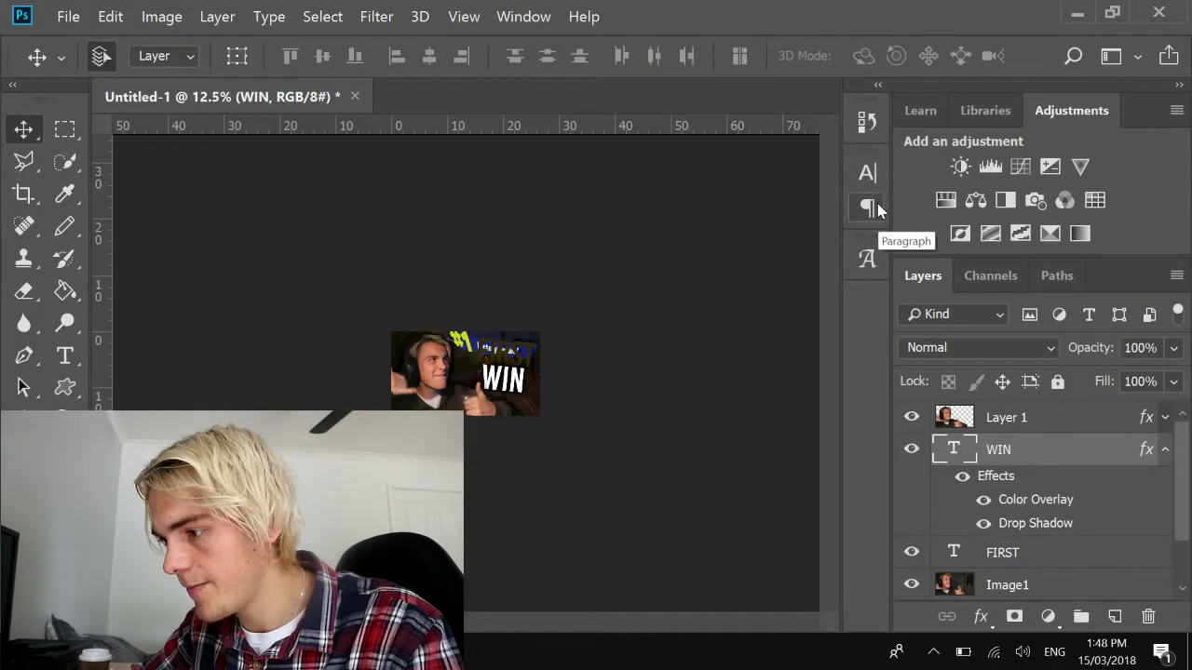
key("ctrl+plus")
key("ctrl+plus")
key("ctrl+minus")
key("ctrl+minus")
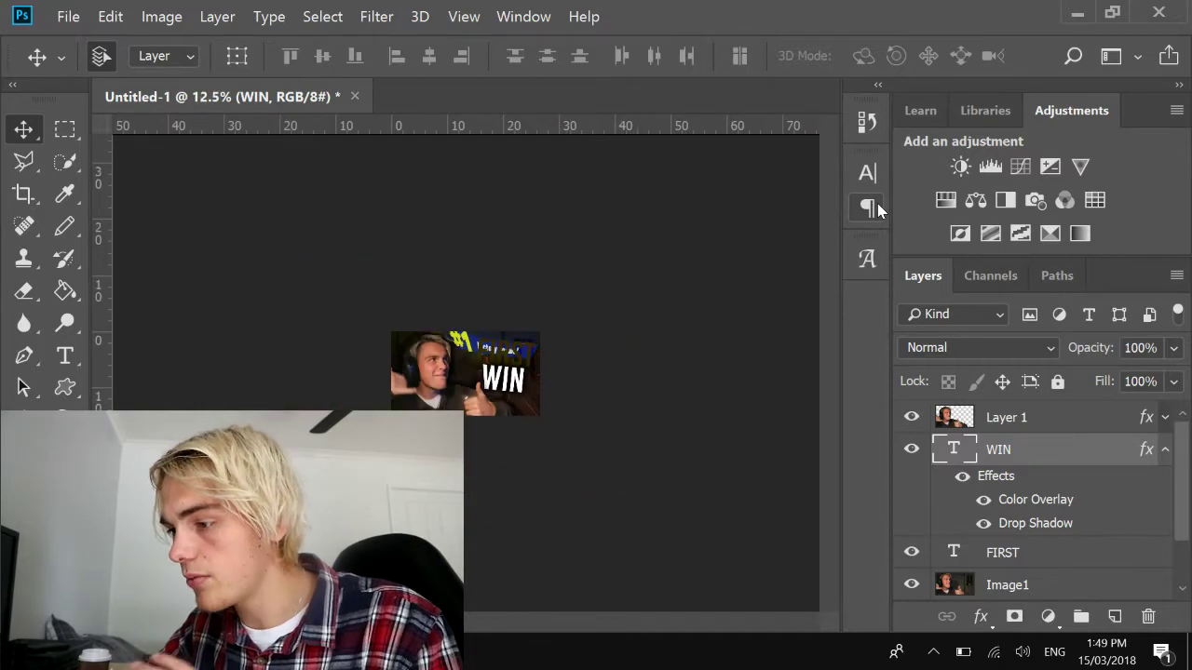
key("ctrl+plus")
key("ctrl+plus")
key("ctrl+plus")
key("ctrl+plus")
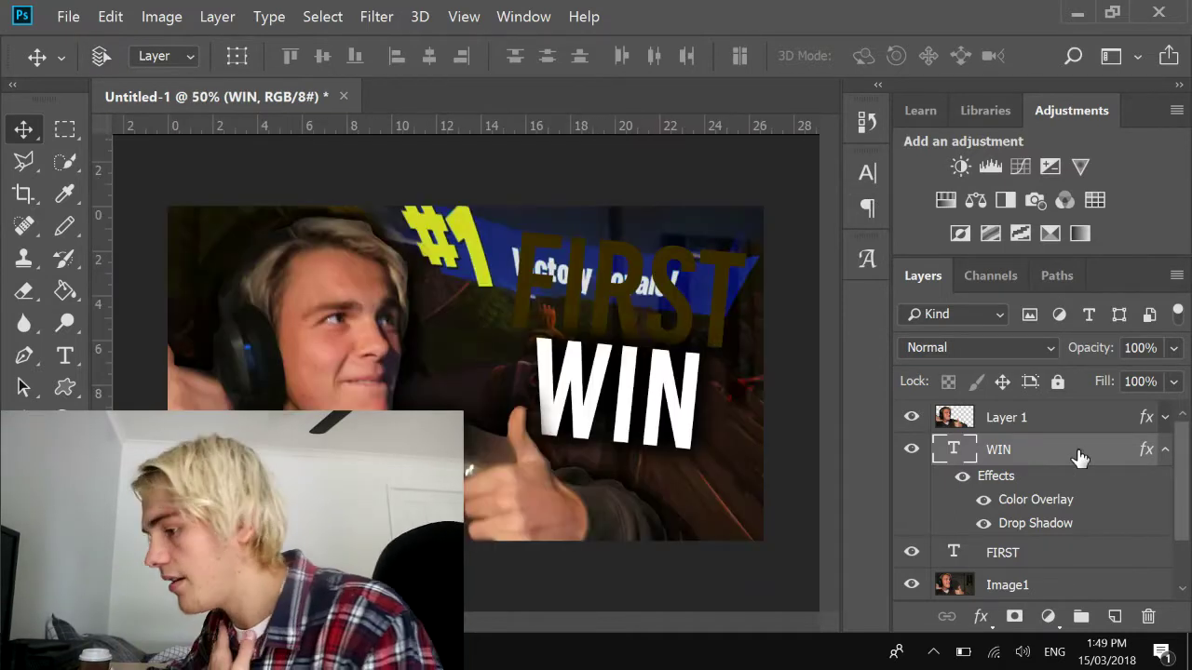
Step: Replace the WIN text's Color Overlay with a linear Gradient Overlay running from white to grey 8c8c8c
double_click(1078, 456)
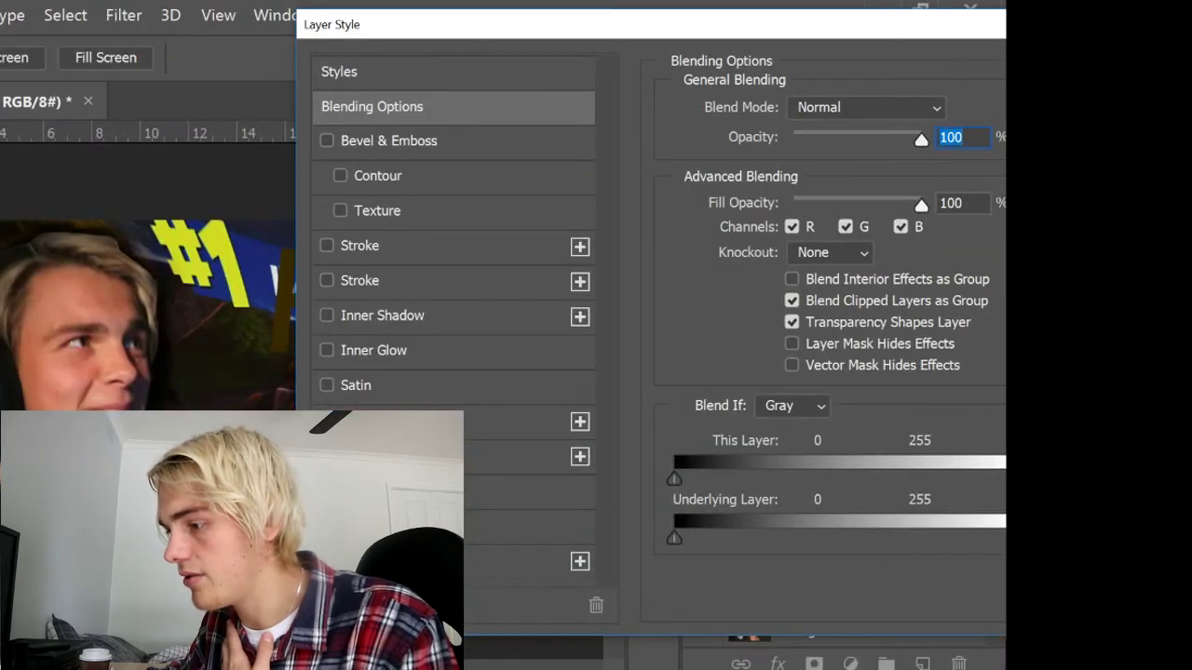
left_click(391, 455)
left_click(818, 166)
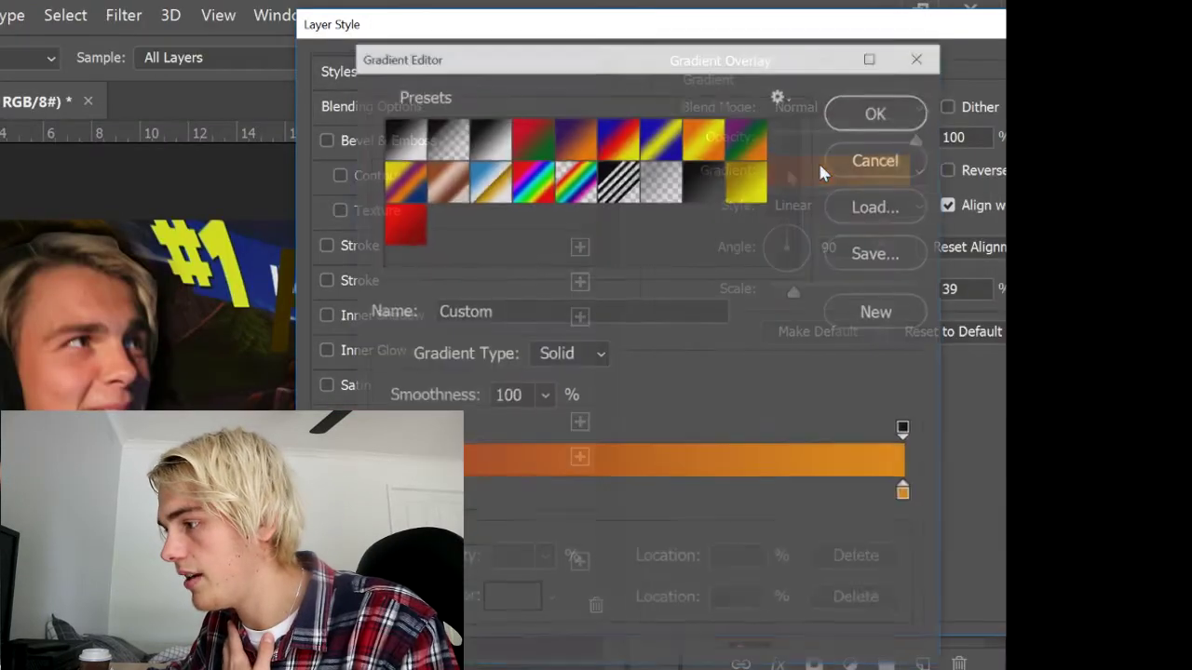
left_click(706, 187)
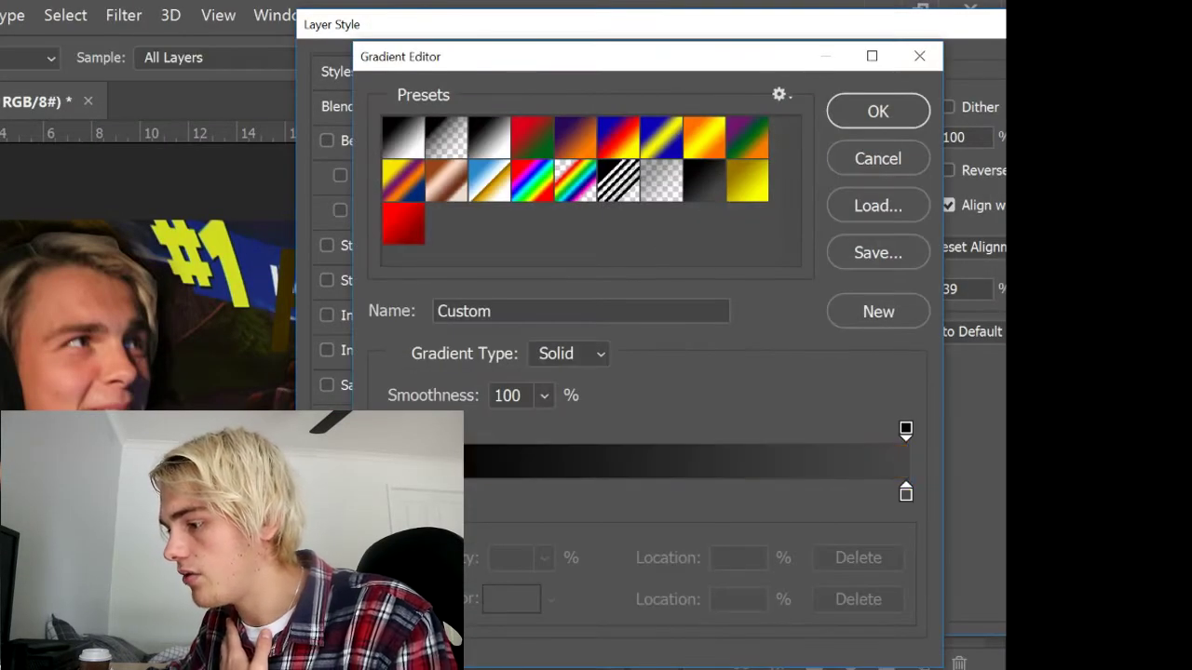
double_click(384, 492)
type("ff7b7b")
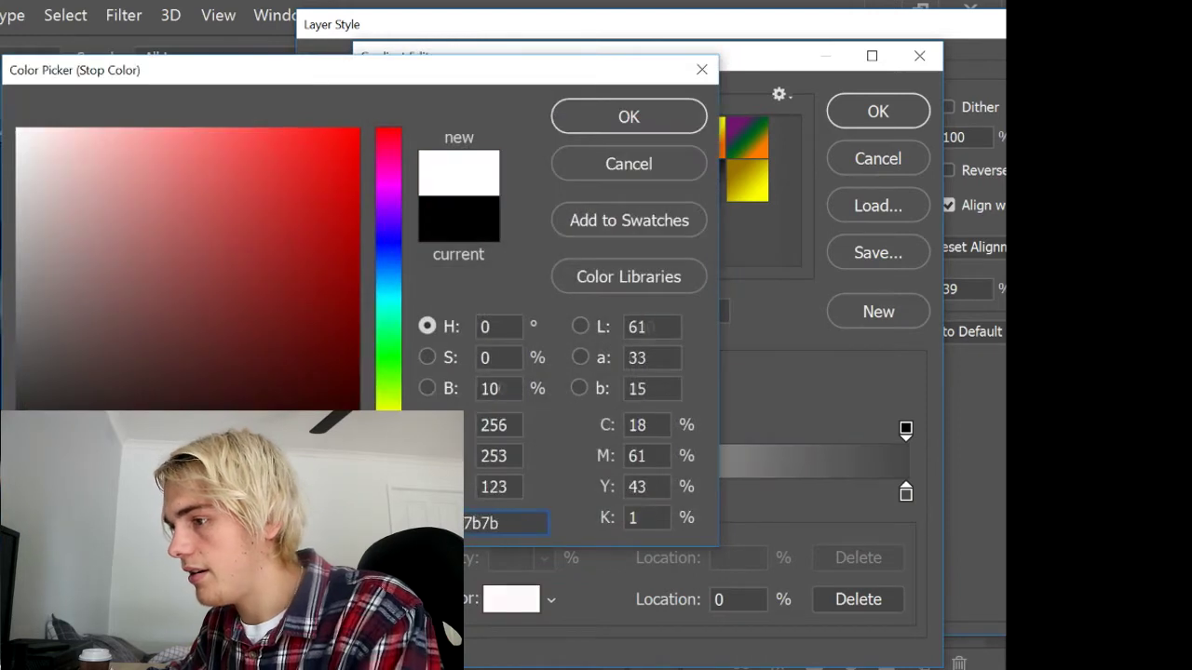
key("Return")
double_click(905, 494)
type("8c8c8c")
key("Return")
left_click(841, 113)
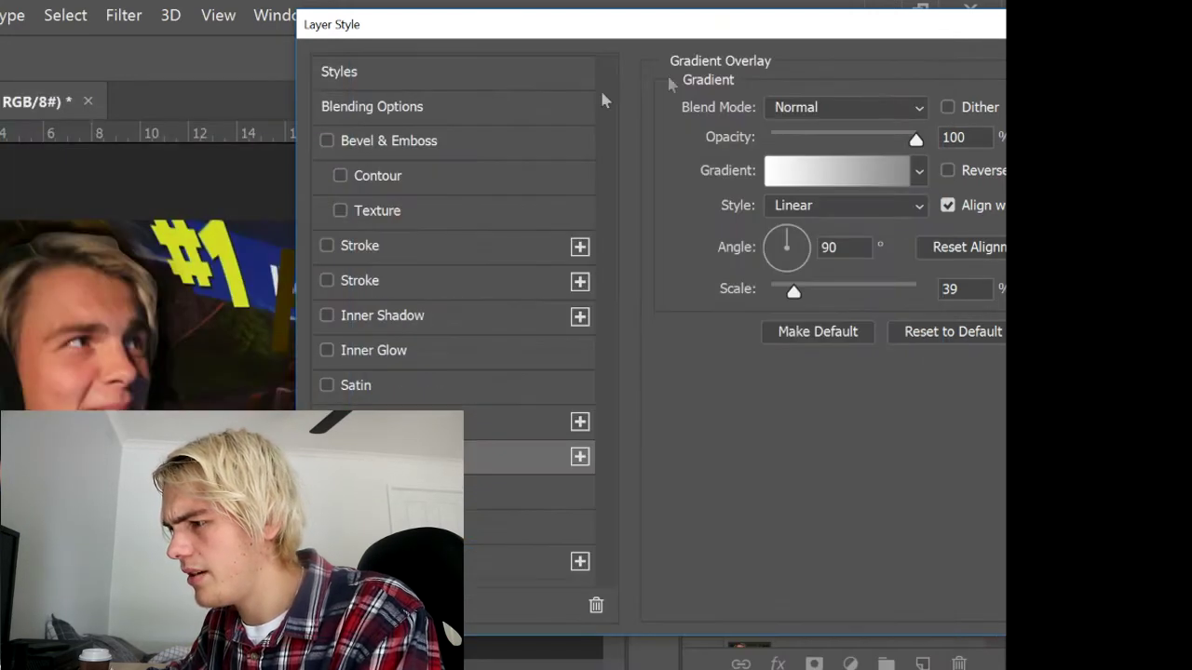
Step: Add a white (ffffff) Inner Glow to the WIN text and inspect its edges up close
left_click(394, 352)
left_click(727, 206)
type("ffffff")
key("Return")
key("Return")
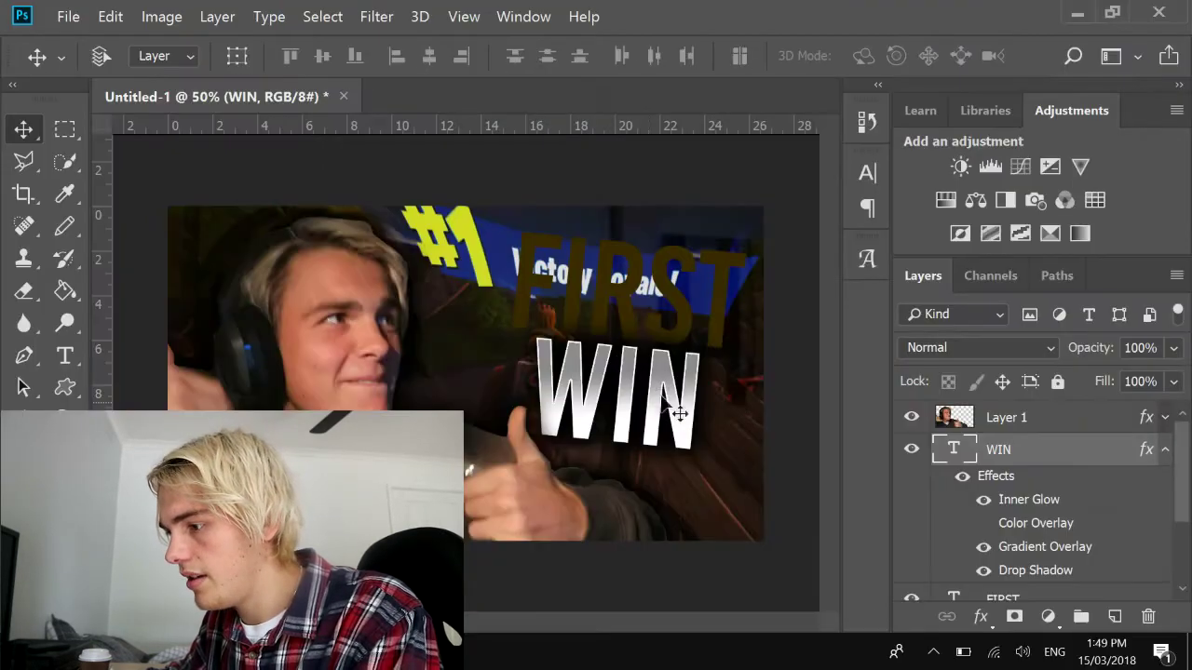
key("ctrl+plus")
key("ctrl+plus")
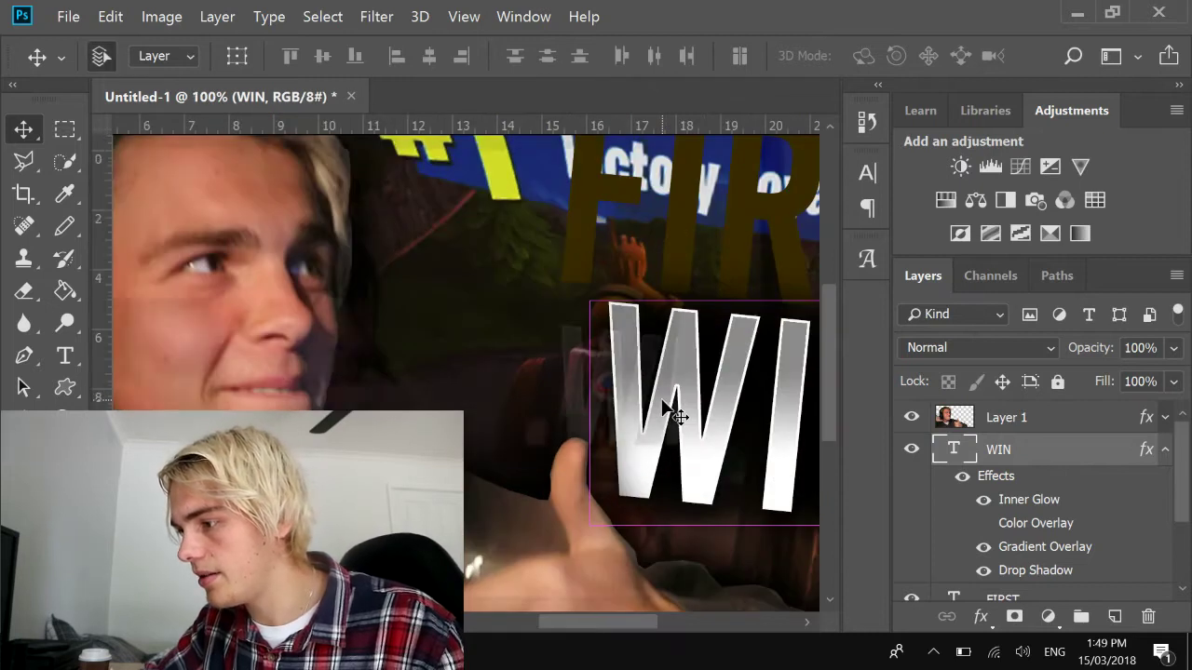
key("ctrl+minus")
key("ctrl+minus")
Step: Copy the WIN layer's style onto the FIRST text layer and check both words at a reduced size
right_click(1116, 457)
left_click(1112, 454)
right_click(1106, 447)
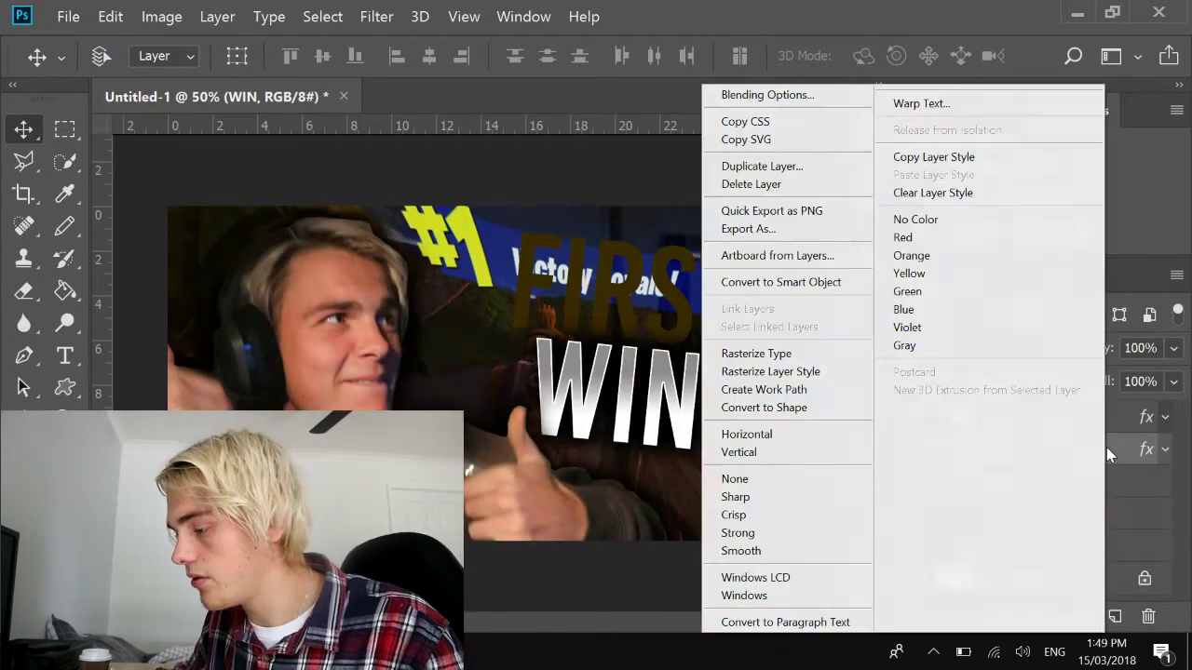
left_click(932, 156)
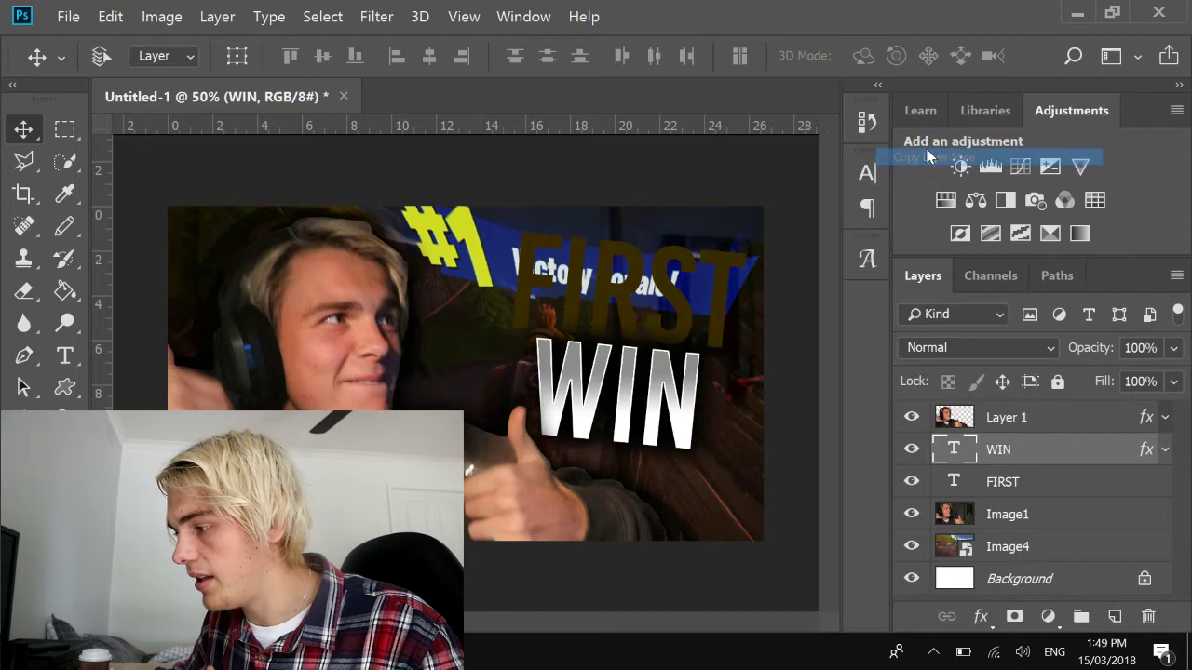
right_click(1039, 486)
left_click(863, 175)
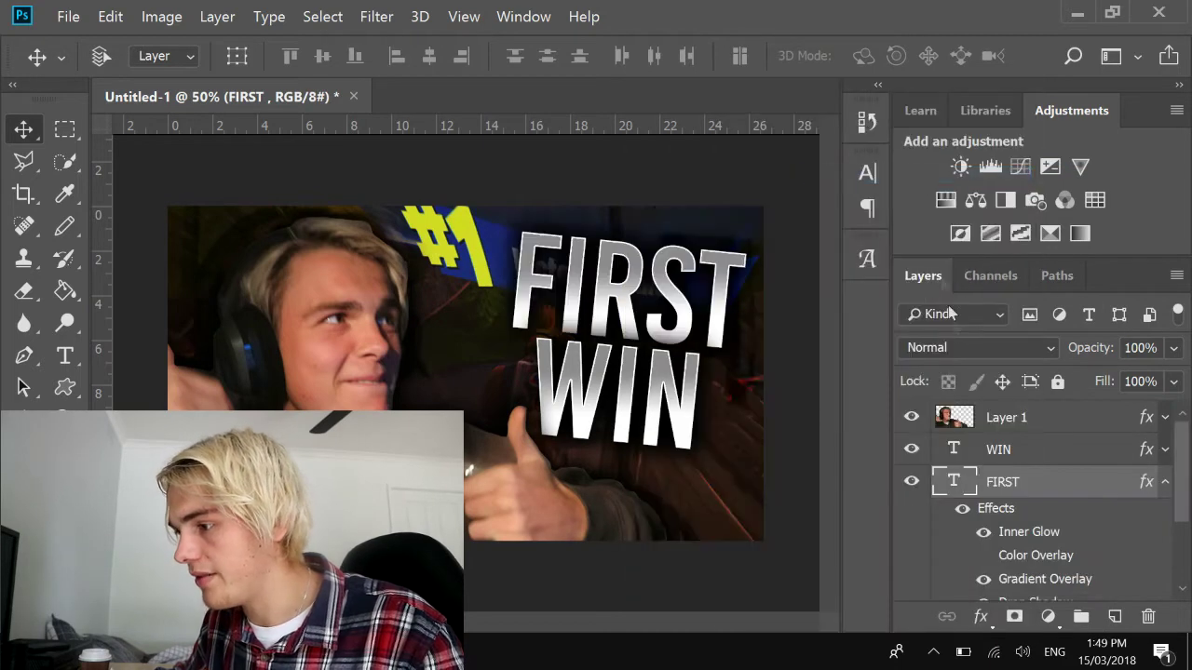
key("ctrl+minus")
key("ctrl+minus")
key("ctrl+plus")
key("ctrl+plus")
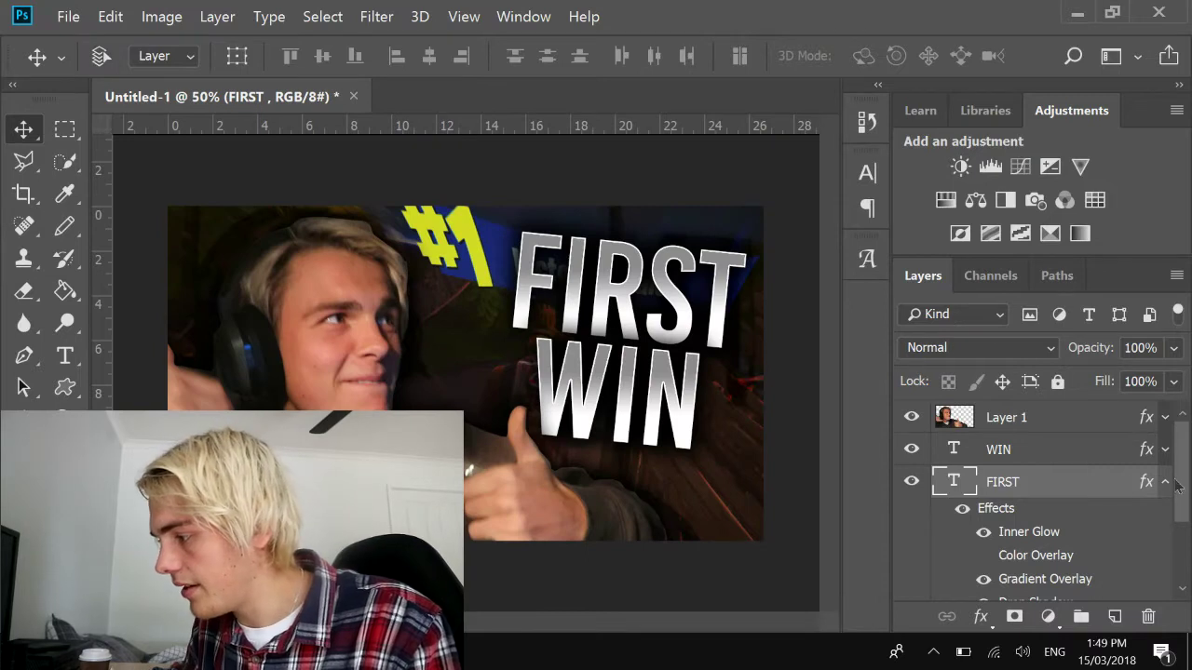
Step: Duplicate the WIN and FIRST text layers, then merge the two originals into one layer
left_click(1164, 482)
left_click(1063, 459, "shift")
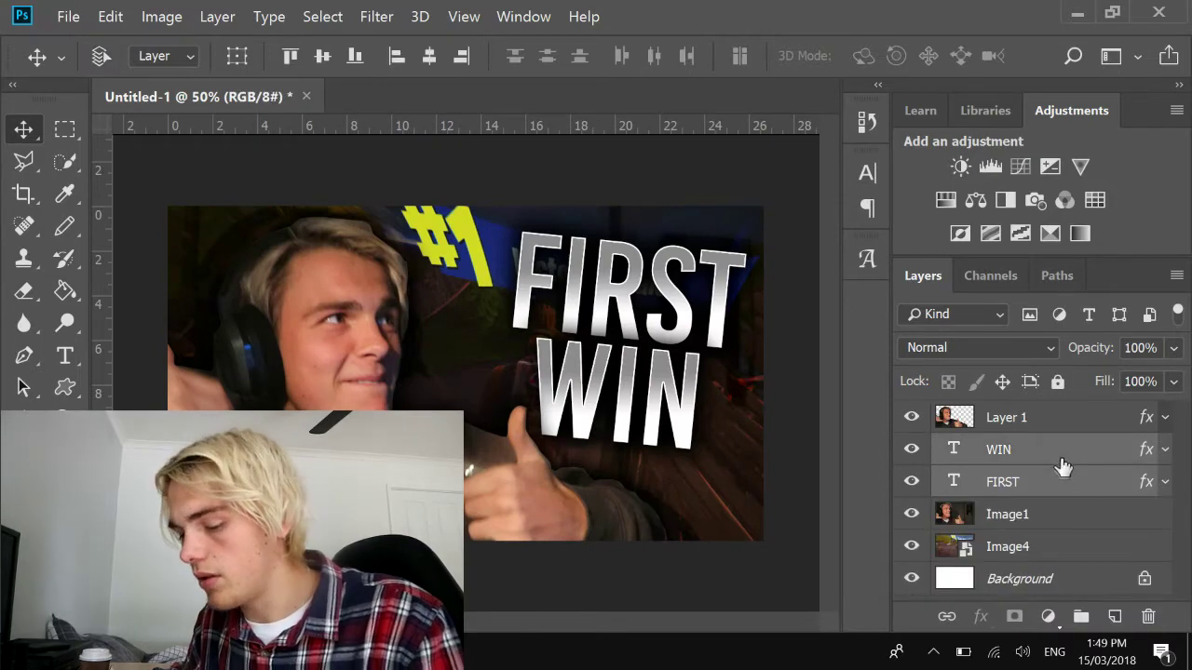
key("ctrl+j")
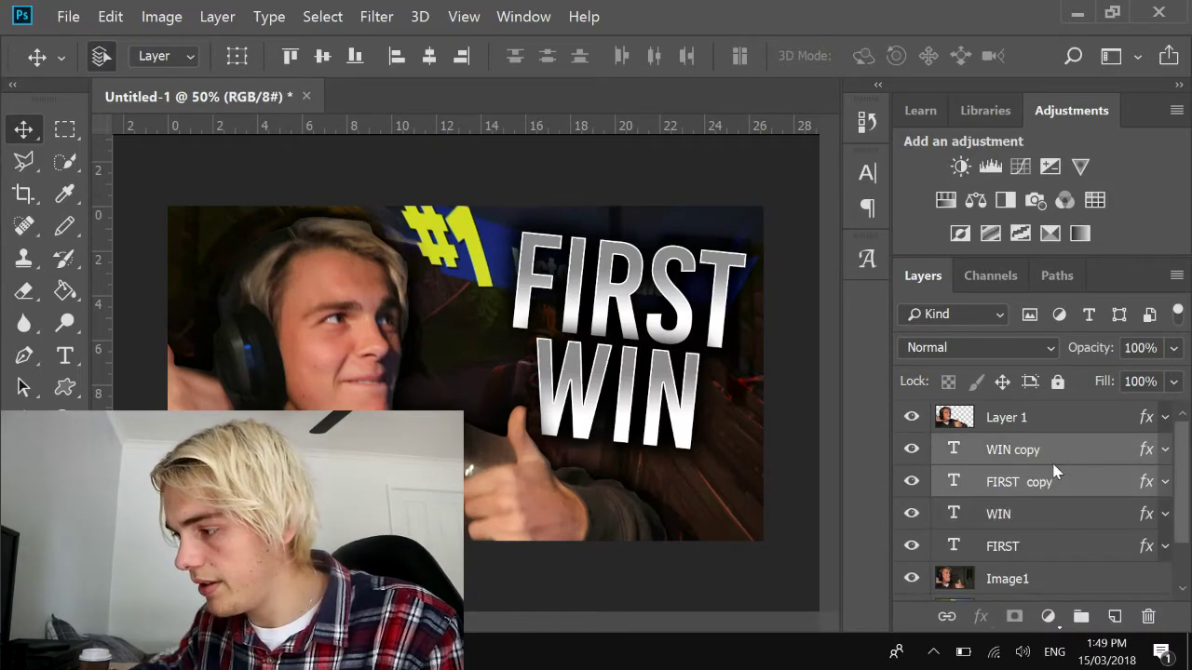
left_click(998, 514)
left_click(1038, 546, "shift")
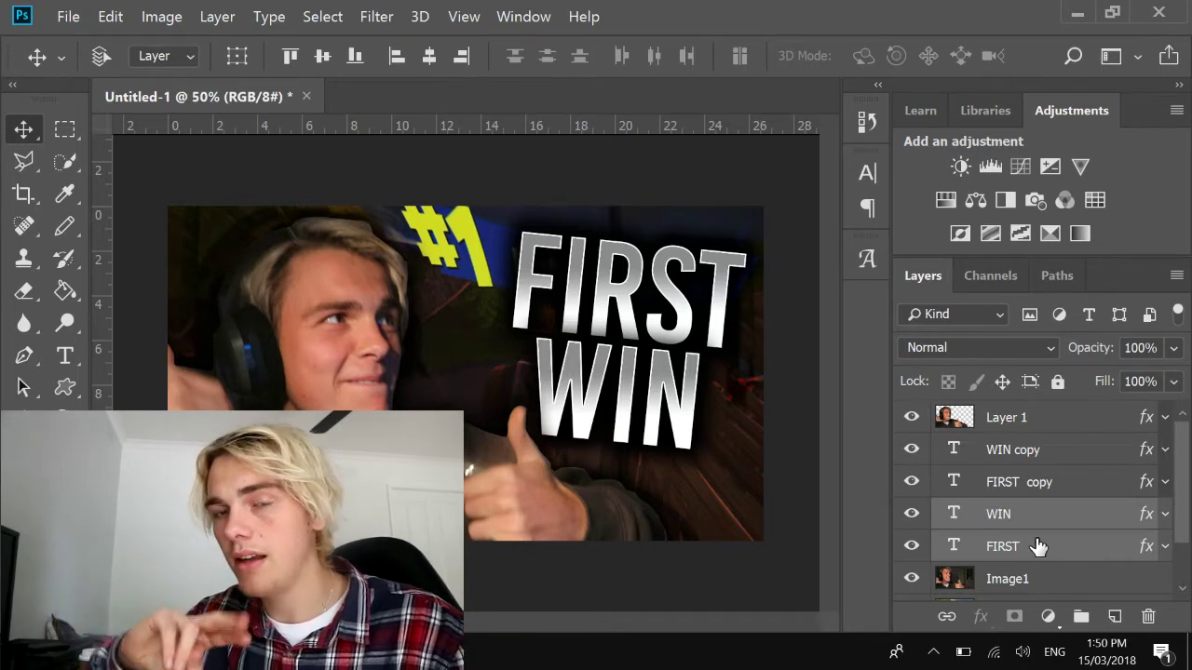
key("ctrl+e")
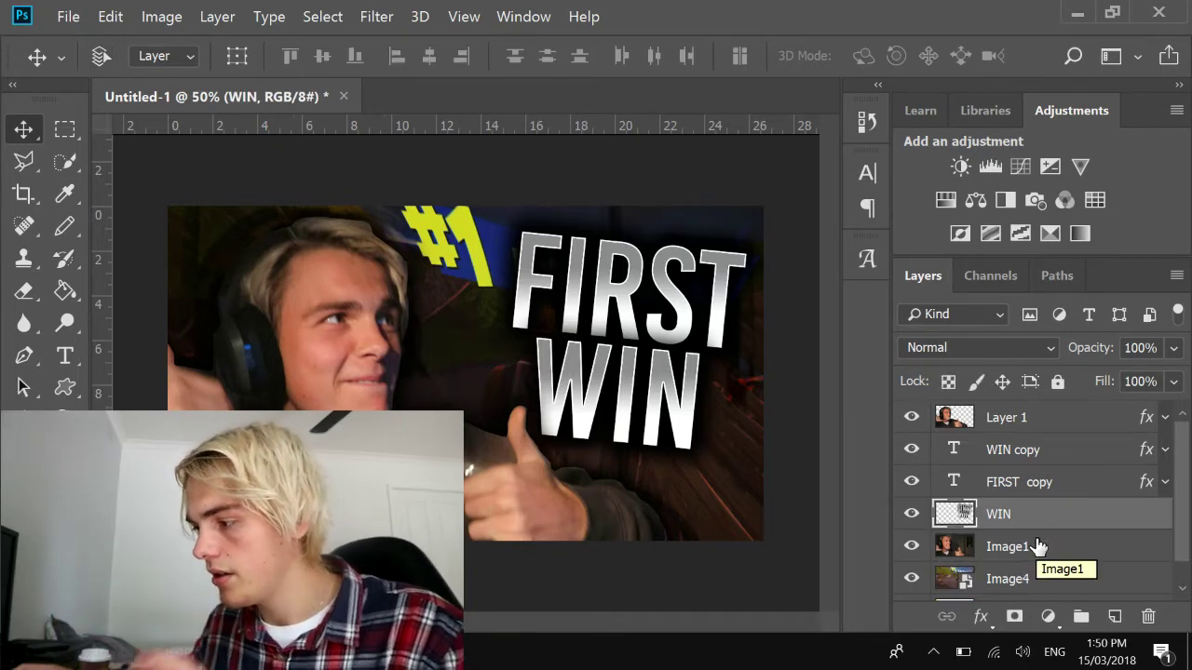
Step: Scale the merged WIN layer up to about 141% behind the text and lower its opacity to 24%
left_click(911, 515)
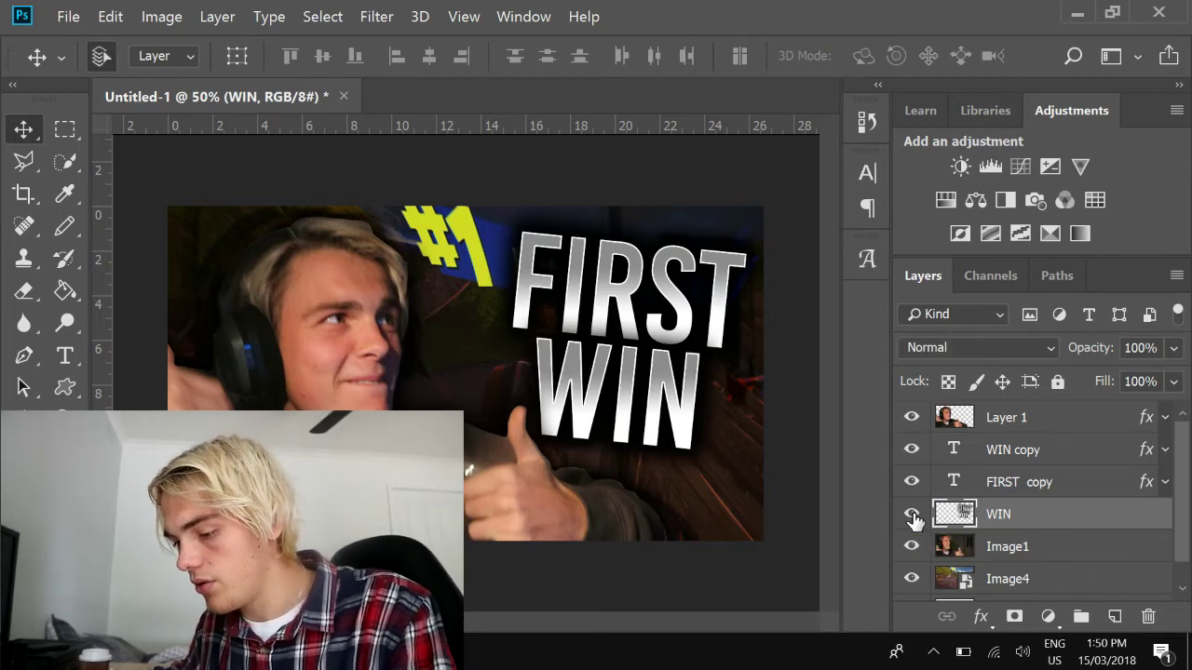
key("ctrl+t")
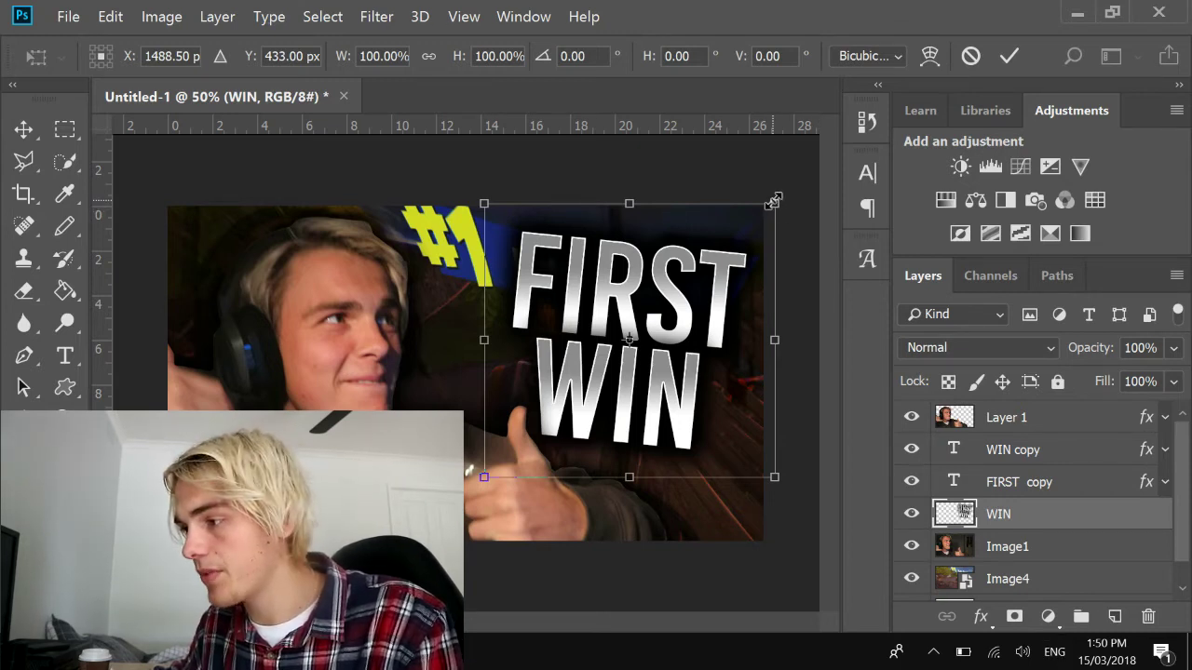
left_click_drag(775, 202, 851, 155)
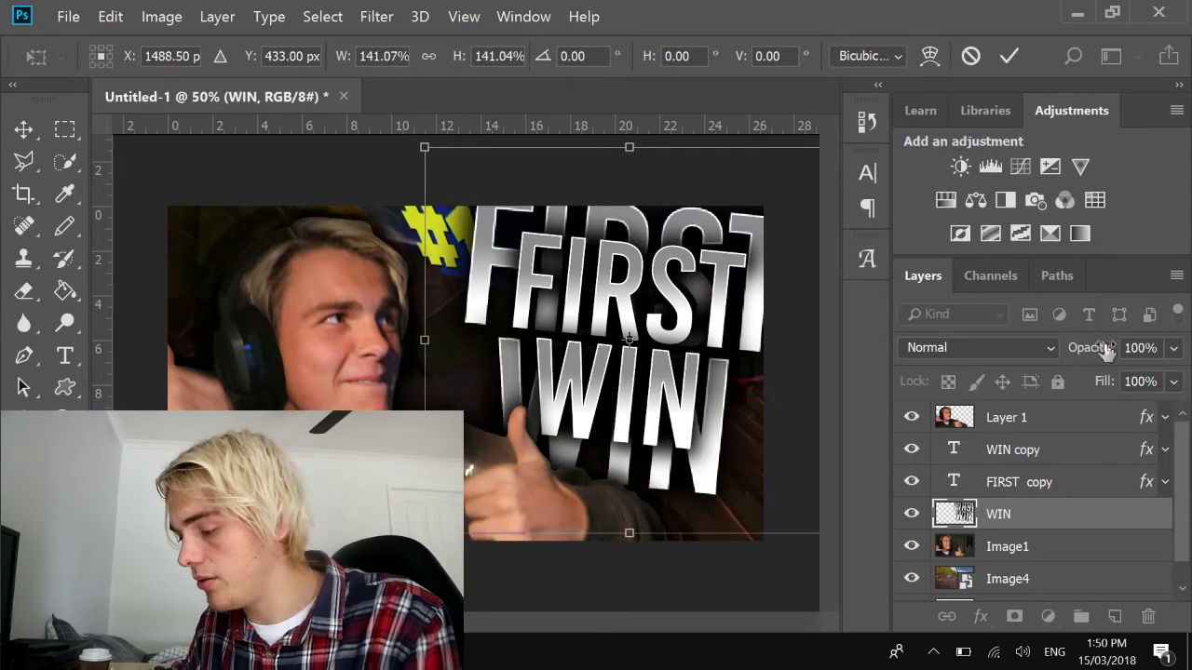
key("Return")
left_click(1173, 347)
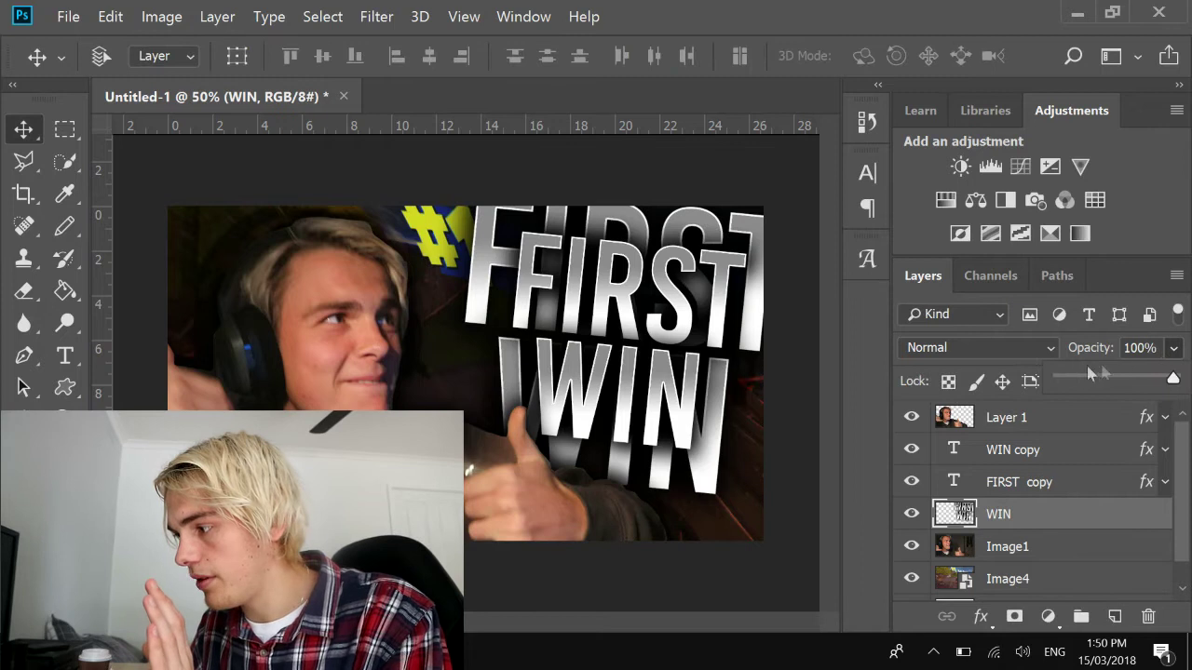
left_click_drag(1080, 384, 1089, 385)
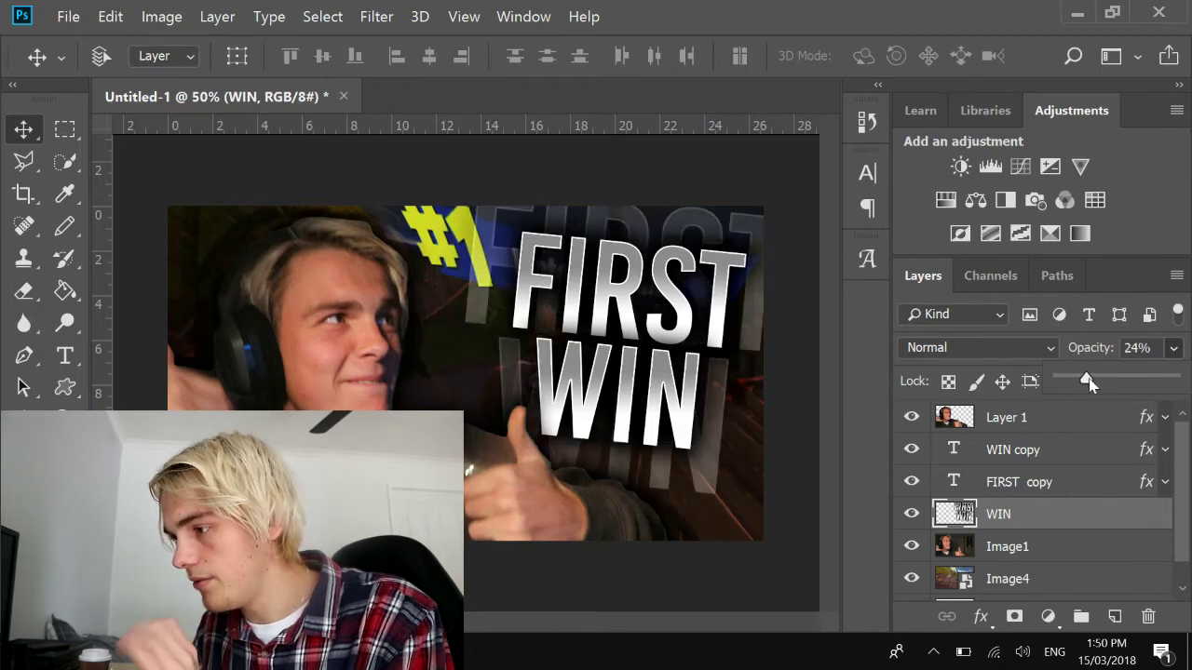
Step: Apply a Motion Blur at a 0° angle to the enlarged merged WIN layer
left_click(377, 17)
mouse_move(386, 224)
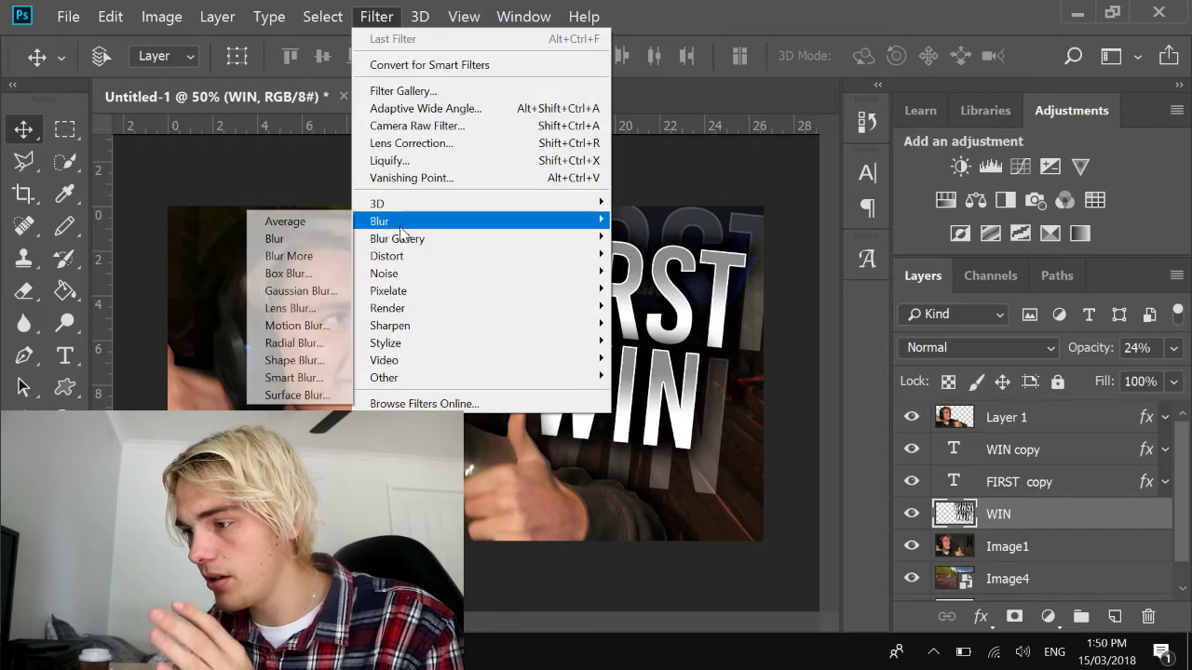
left_click(297, 326)
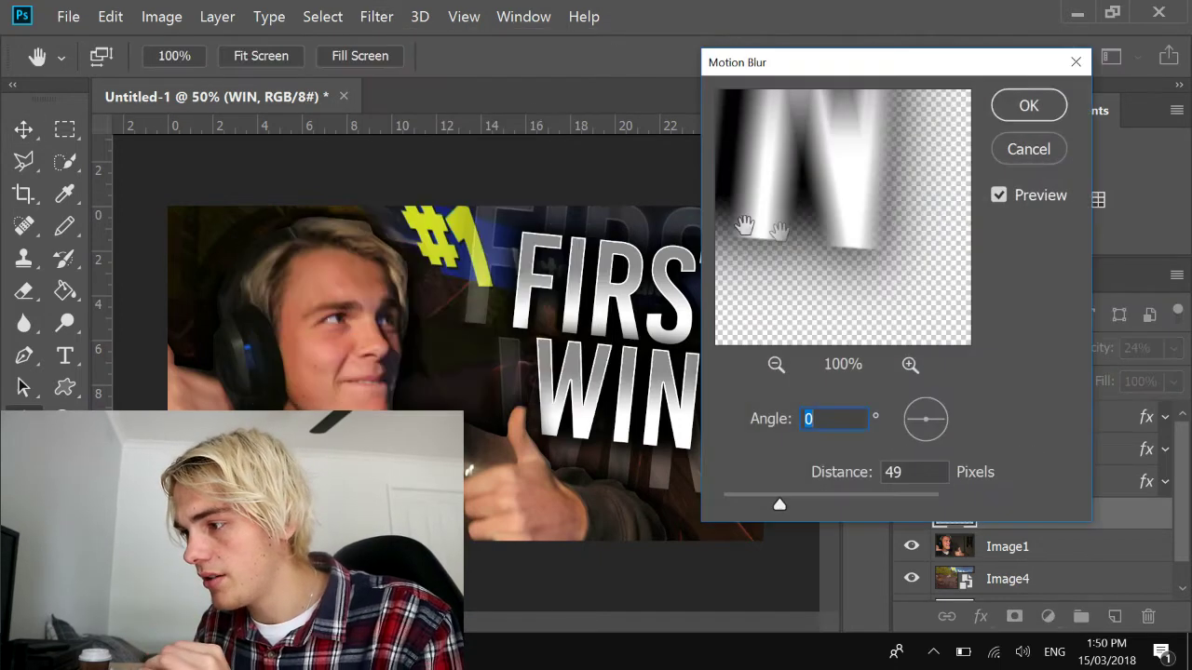
left_click_drag(779, 504, 789, 505)
key("Return")
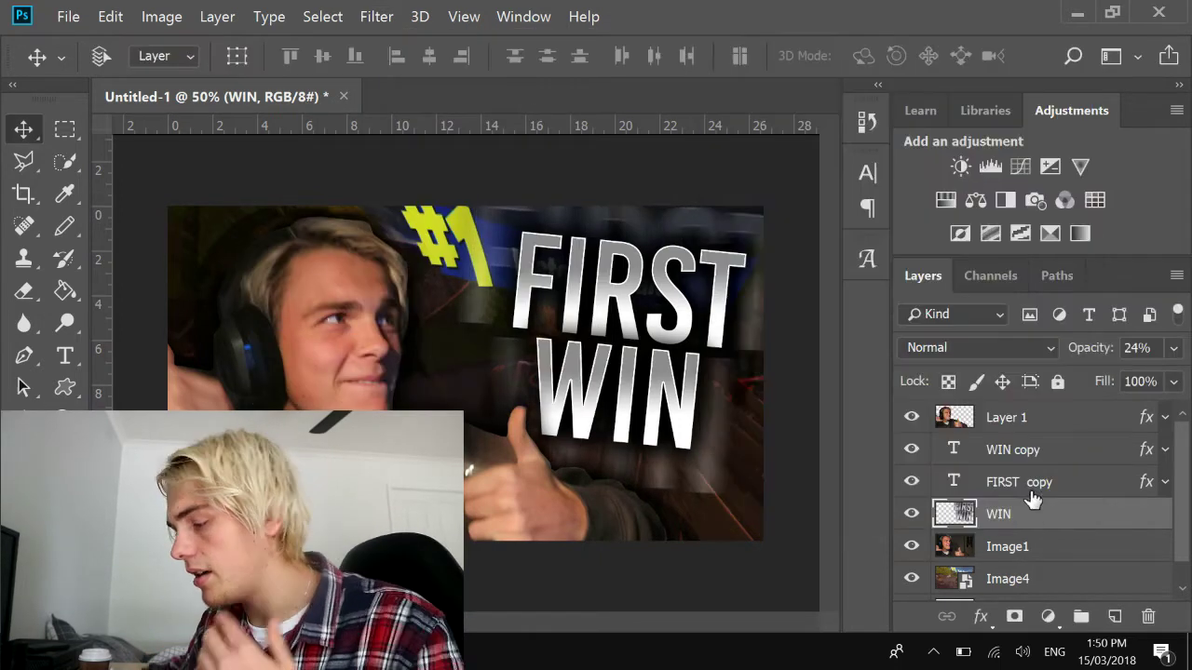
Step: Shift the Image4 game screenshot so the Victory Royale text and game character sit between the person and the title
left_click(1045, 589)
left_click_drag(567, 300, 475, 266)
key("ctrl+minus")
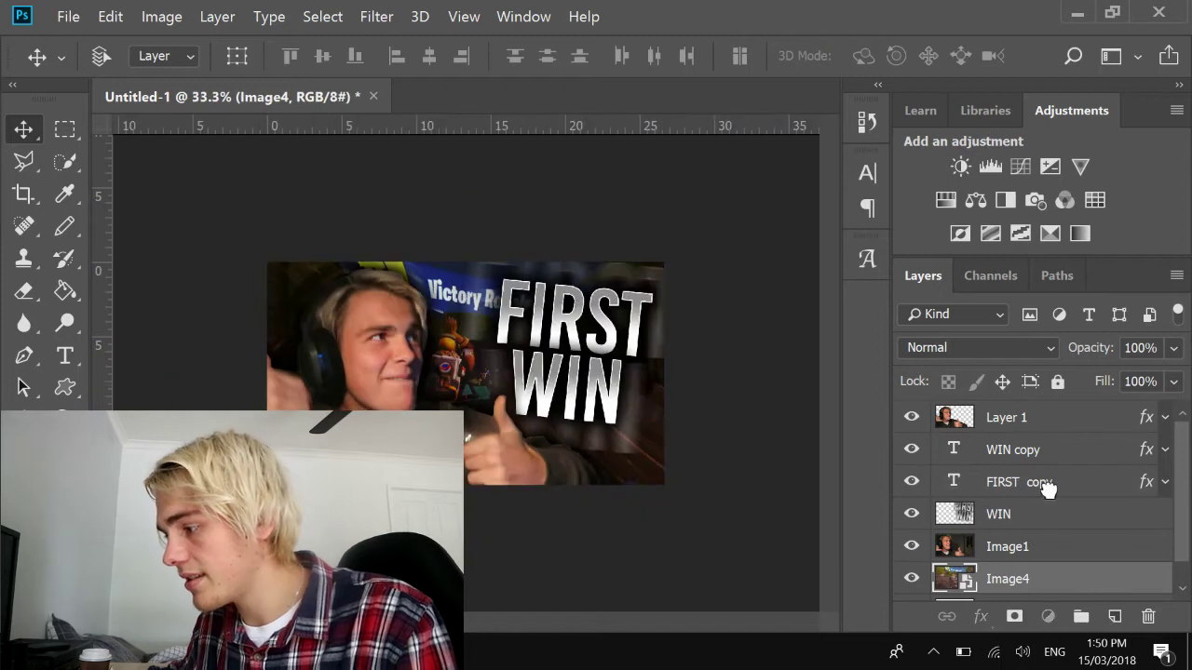
Step: Apply a wavy Warp Text style to the FIRST copy and WIN copy text layers
left_click(1047, 486)
left_click(1054, 455)
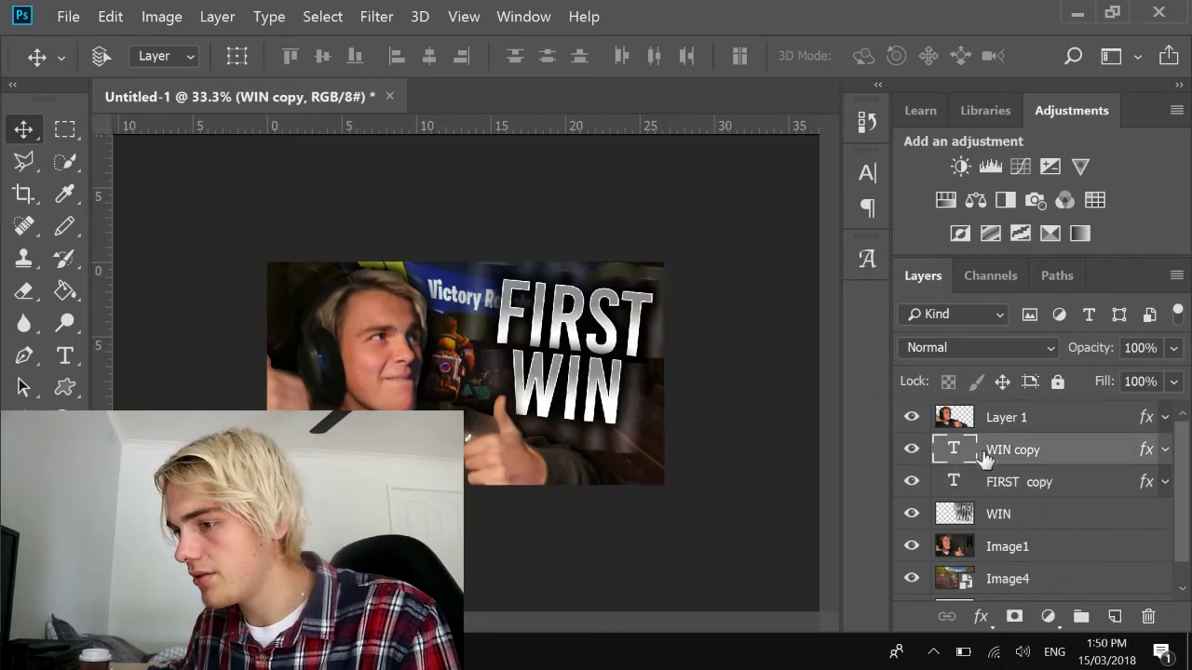
key("t")
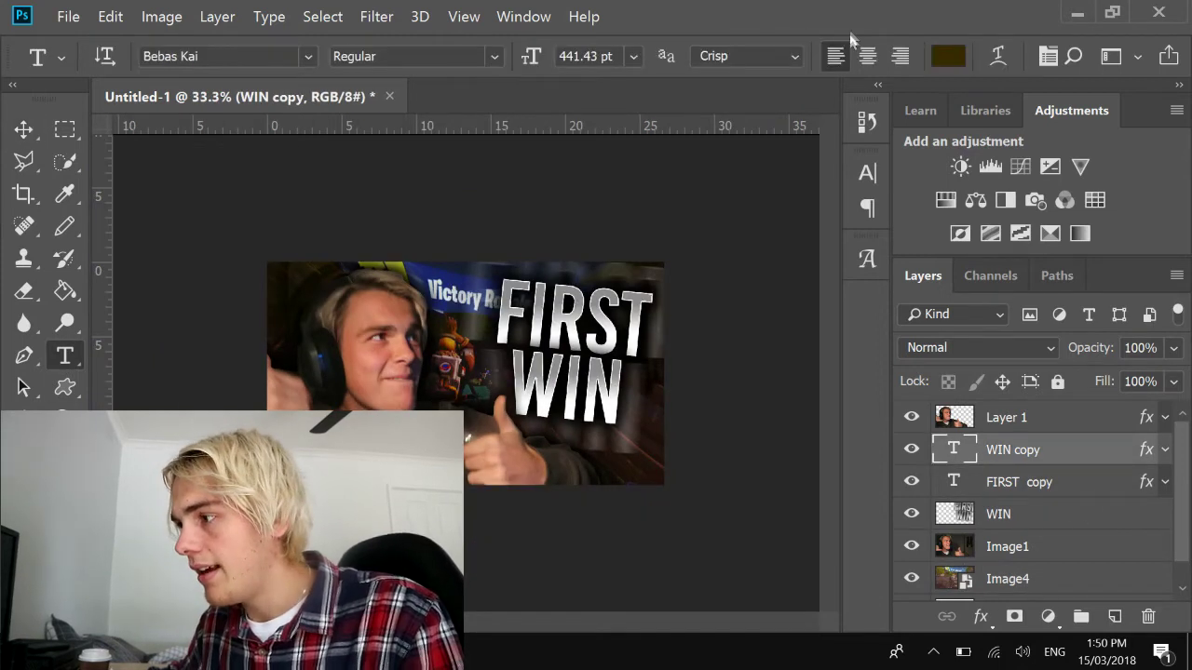
left_click(1002, 57)
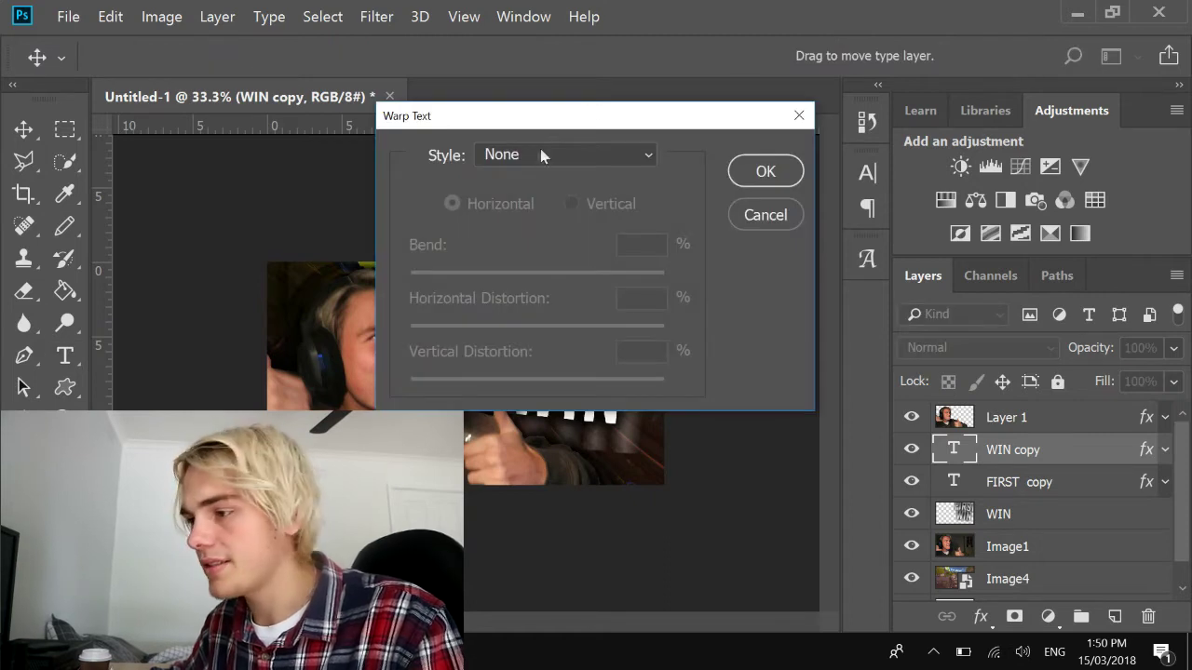
left_click(541, 154)
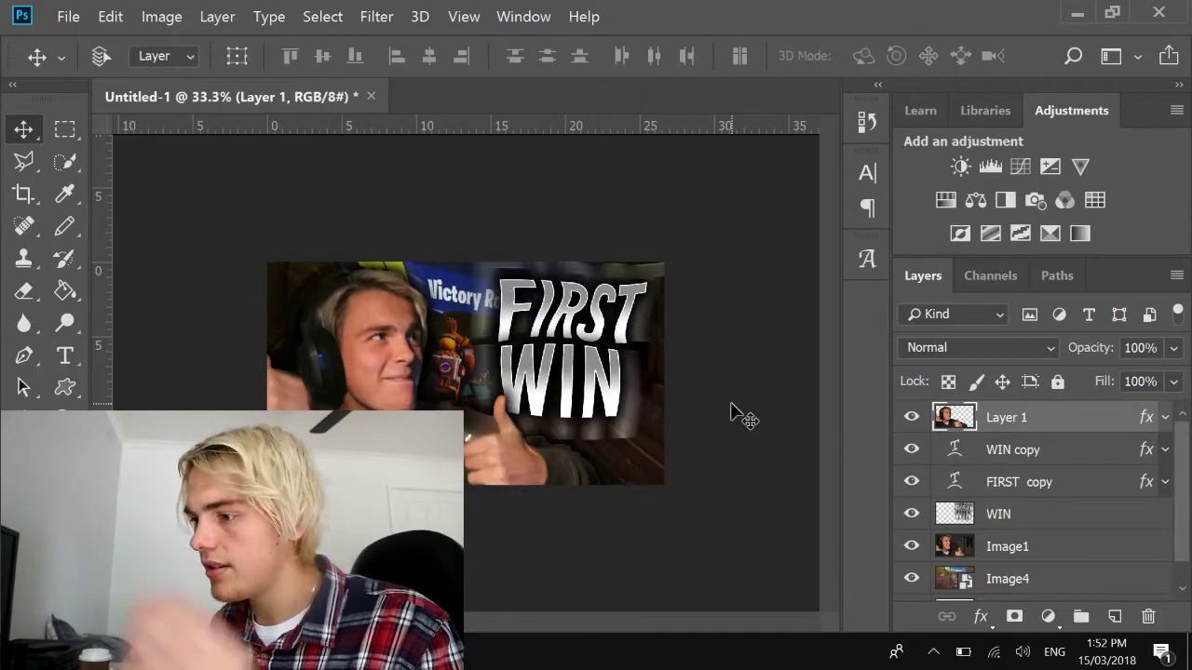
Step: Check how the thumbnail composition reads at reduced and enlarged sizes
key("ctrl+minus")
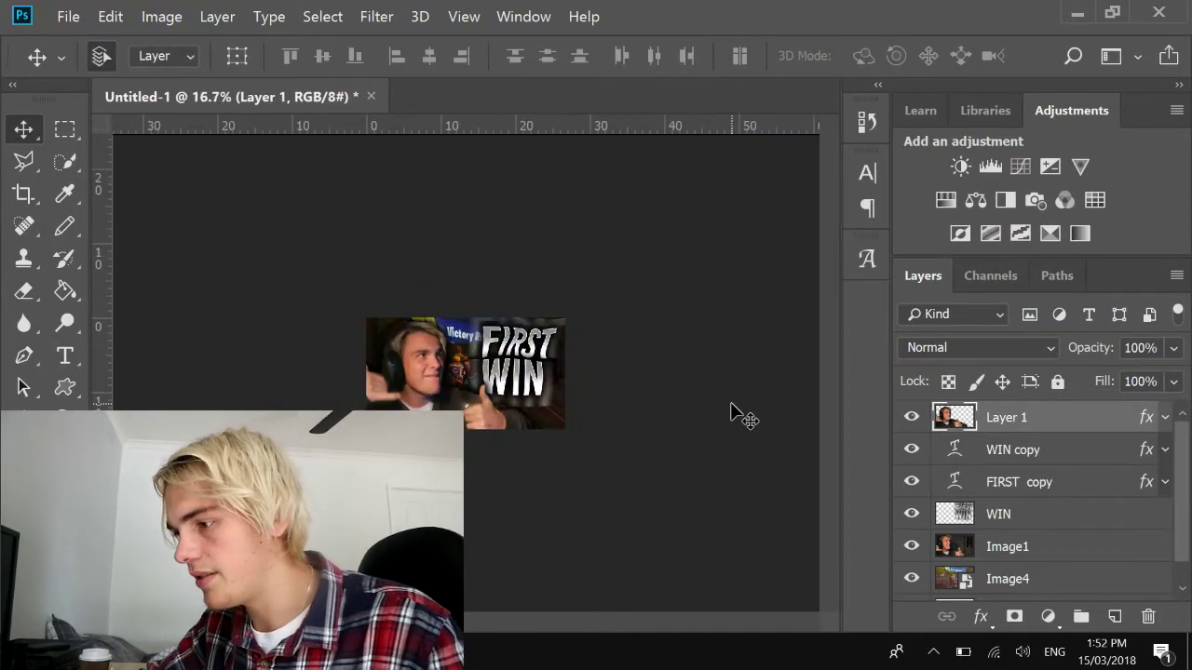
key("ctrl+minus")
key("ctrl+plus")
key("ctrl+plus")
key("ctrl+plus")
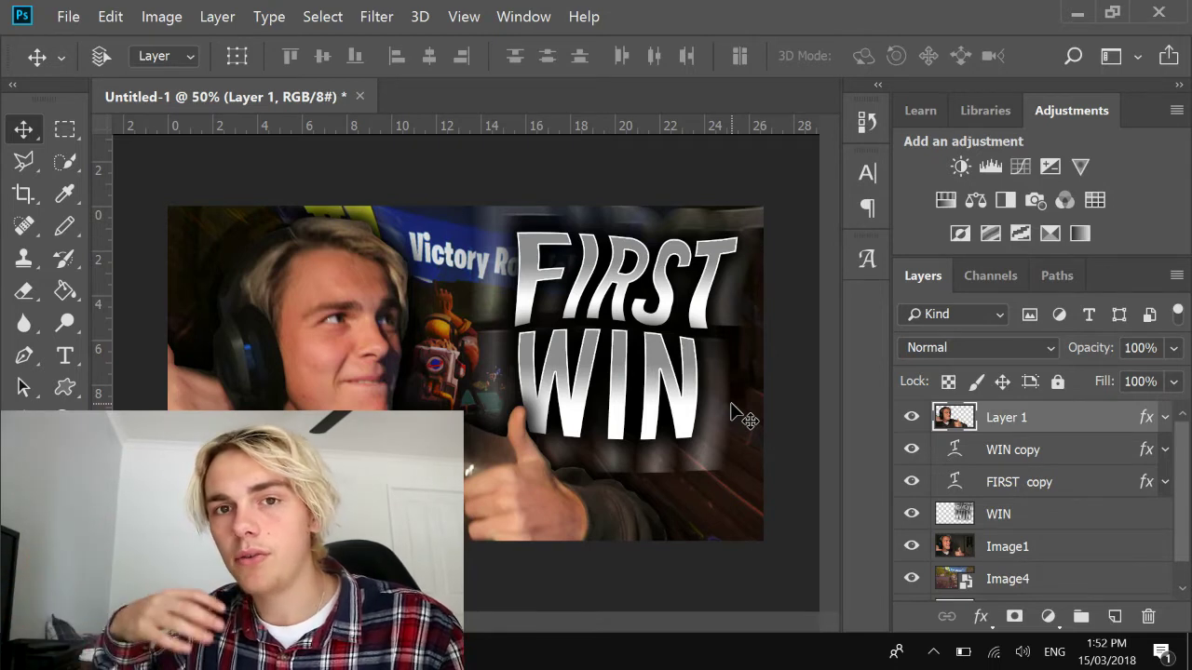
key("ctrl+minus")
key("ctrl+plus")
Step: Duplicate all the layers, group the copies, and hide that group as a backup
scroll(1037, 532, "down", 1)
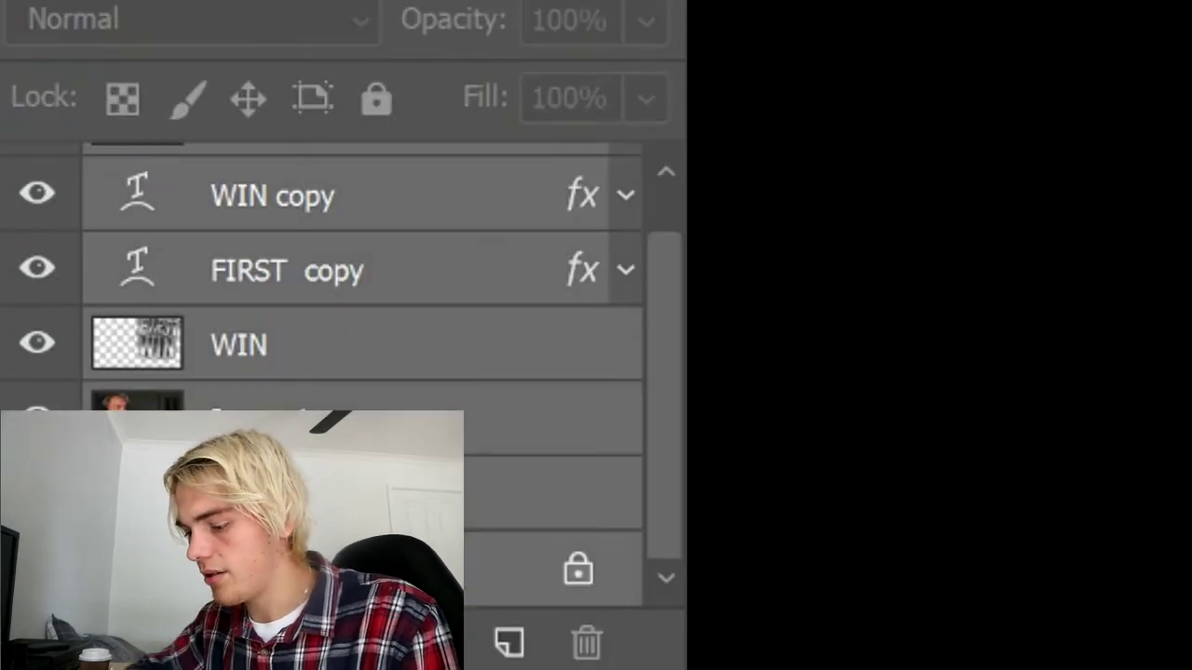
key("ctrl+j")
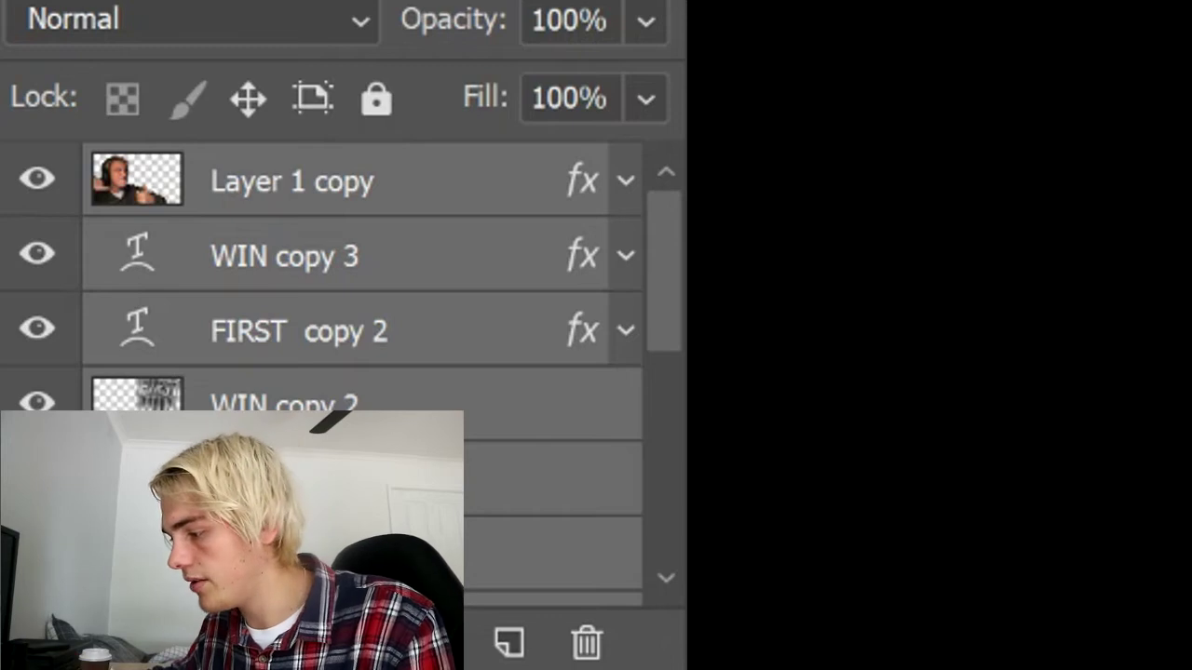
key("ctrl+g")
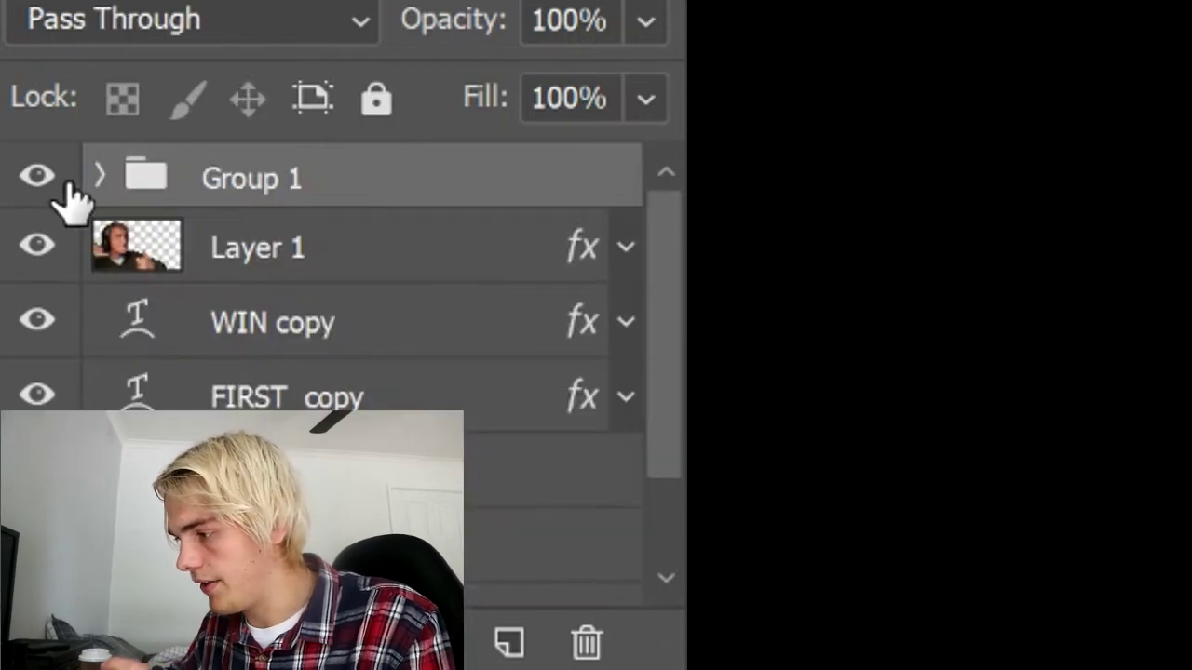
left_click(38, 177)
Step: Merge all the original layers below the group, from Layer 1 down to the locked bottom layer, into one
left_click(308, 251)
scroll(438, 400, "down", 2)
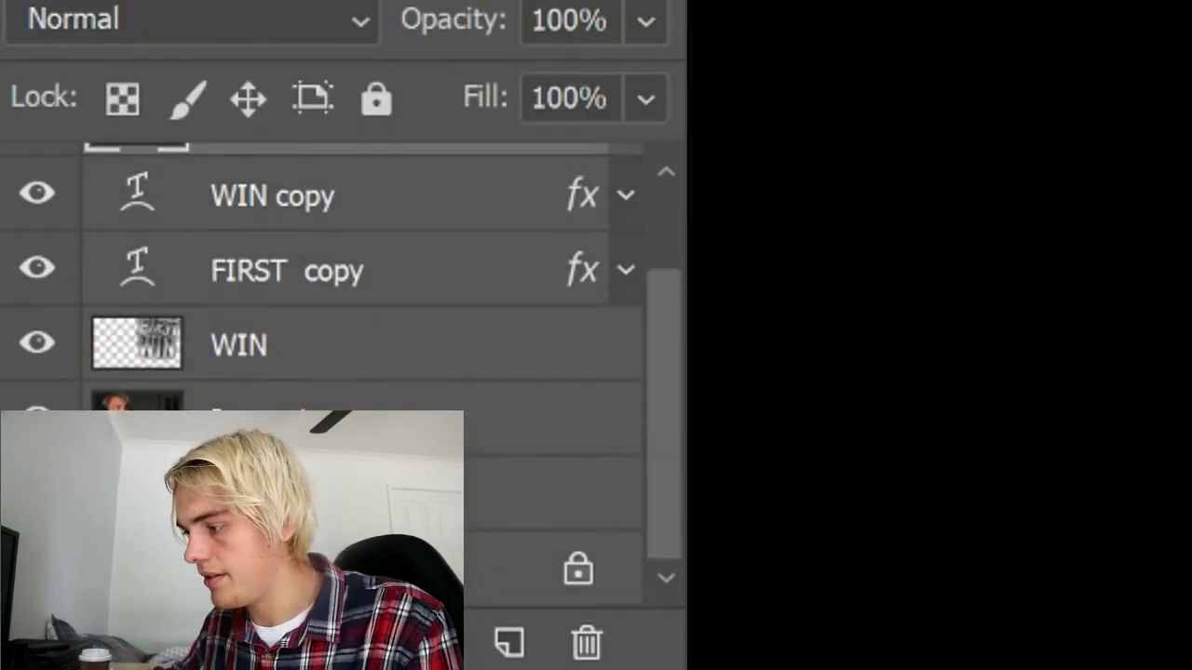
left_click(280, 569, "shift")
key("ctrl+e")
Step: Duplicate the merged thumbnail layer twice, keeping the backup group hidden
left_click(37, 249)
left_click(37, 250)
left_click(37, 176)
key("ctrl+z")
key("ctrl+z")
key("ctrl+z")
key("ctrl+z")
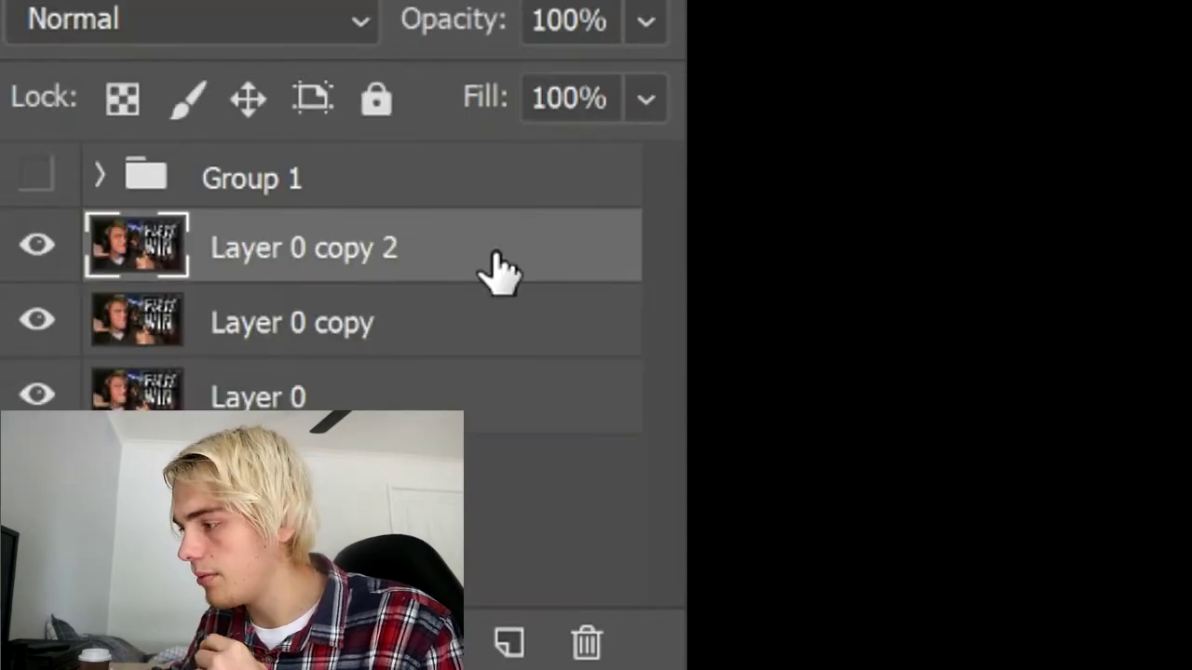
Step: Limit Layer 0 copy 2 to the blue channel by turning off R and G in its blending options
double_click(1117, 445)
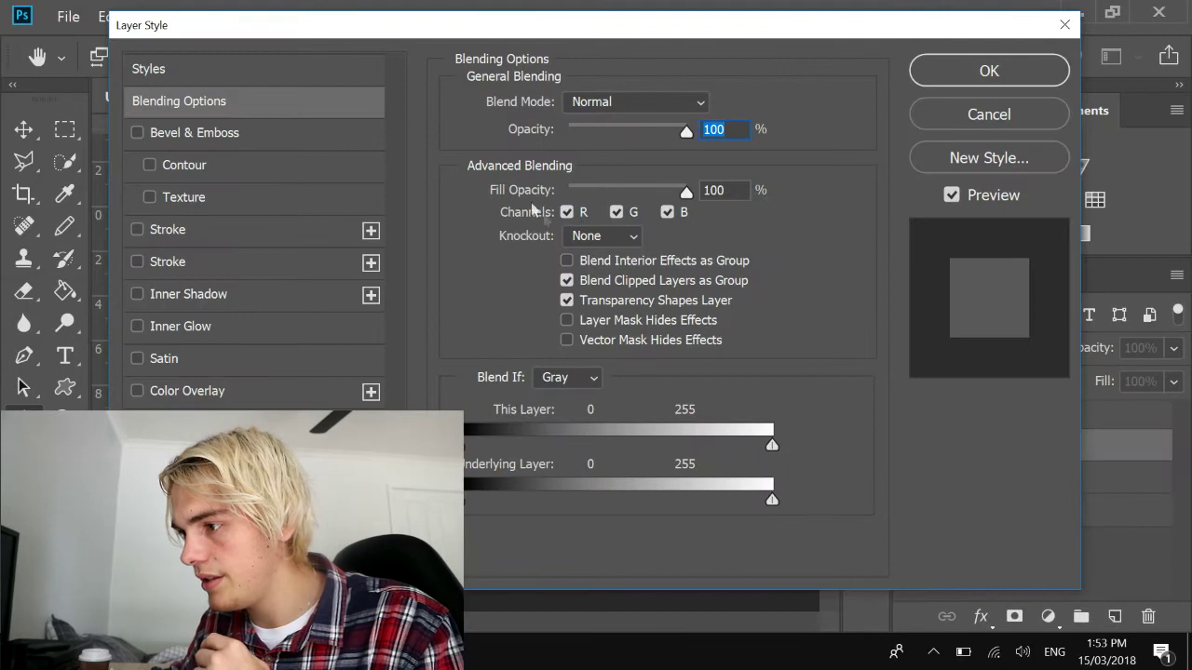
left_click(568, 213)
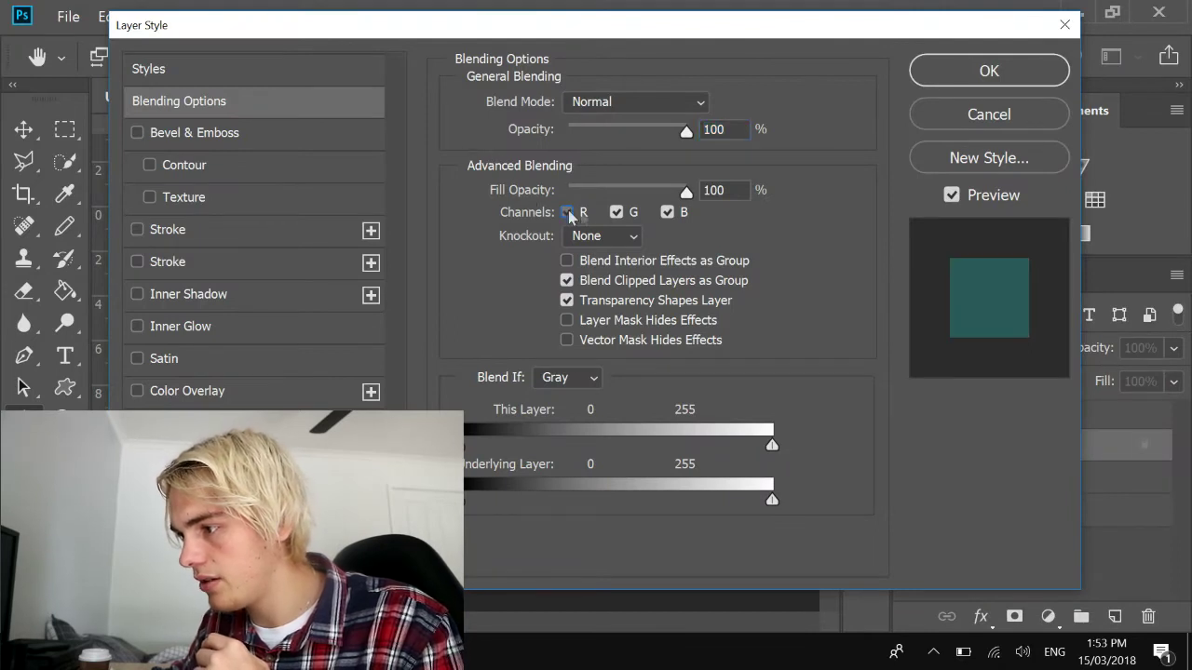
left_click(617, 214)
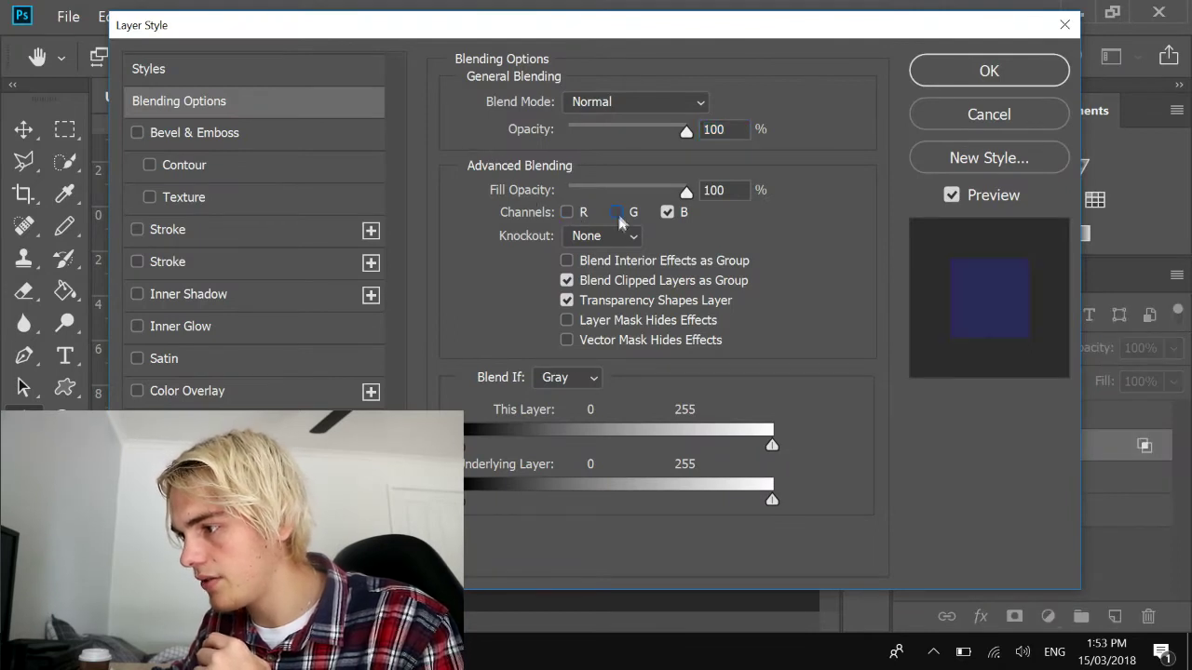
left_click(987, 73)
Step: Limit Layer 0 copy to the red channel by turning off G and B in its blending options
double_click(1088, 491)
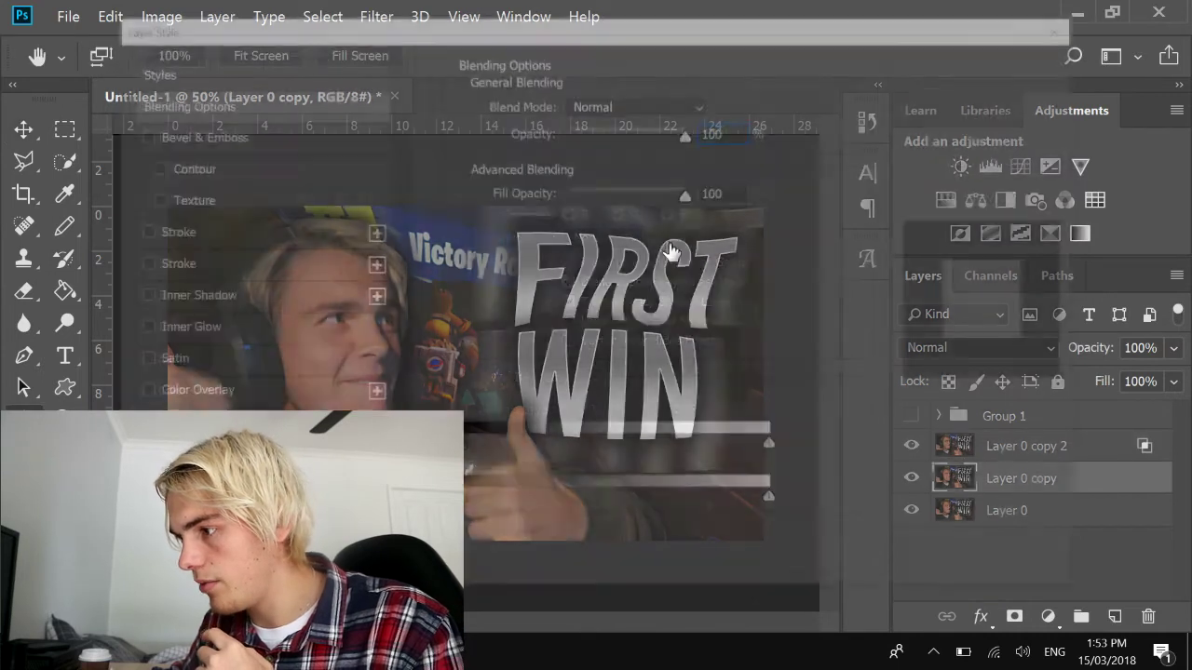
left_click(668, 213)
left_click(618, 213)
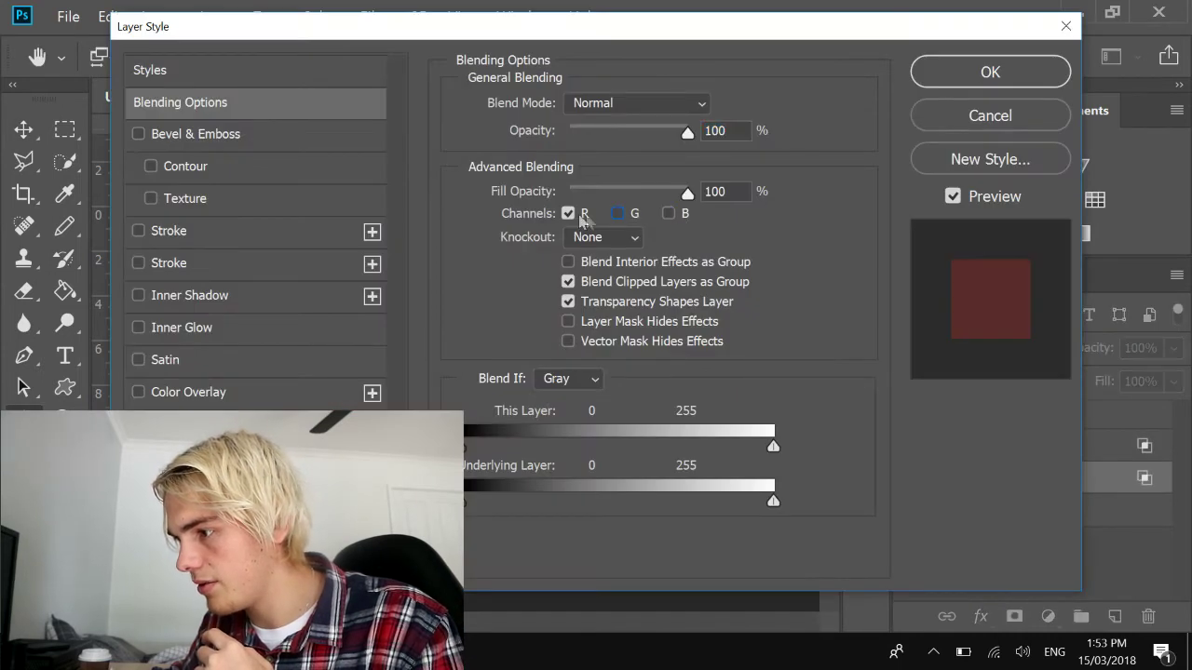
left_click(990, 72)
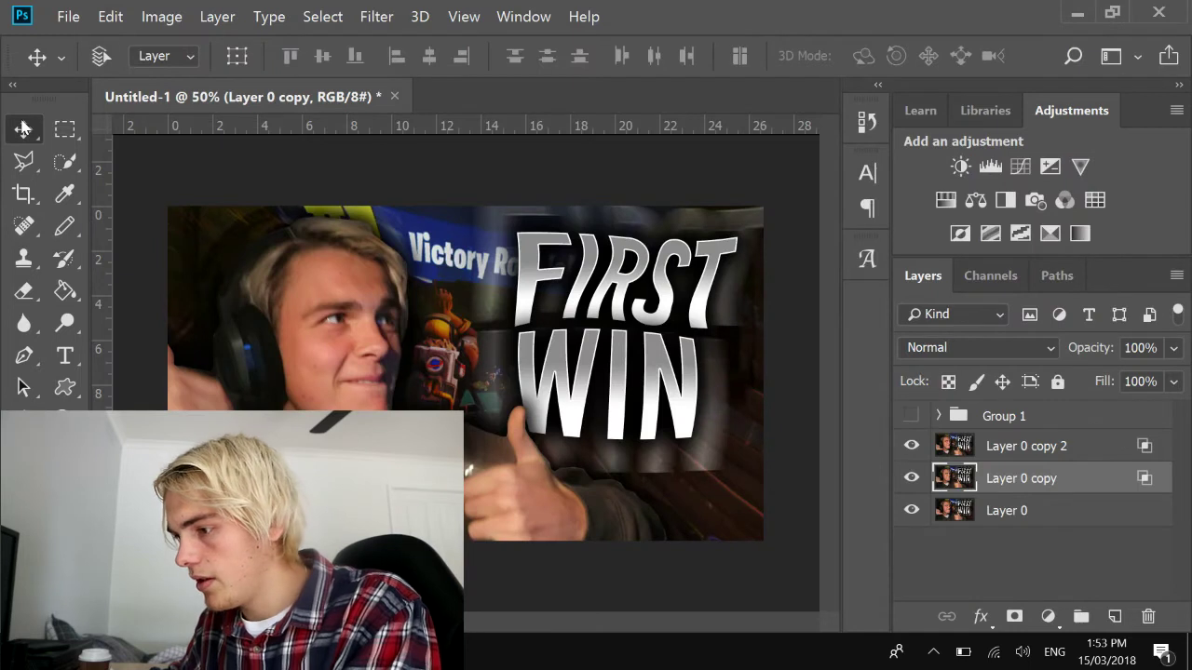
Step: Nudge the blue-channel Layer 0 copy 2 slightly to the right with the Move tool
scroll(385, 332, "up", 4)
scroll(471, 345, "down", 2)
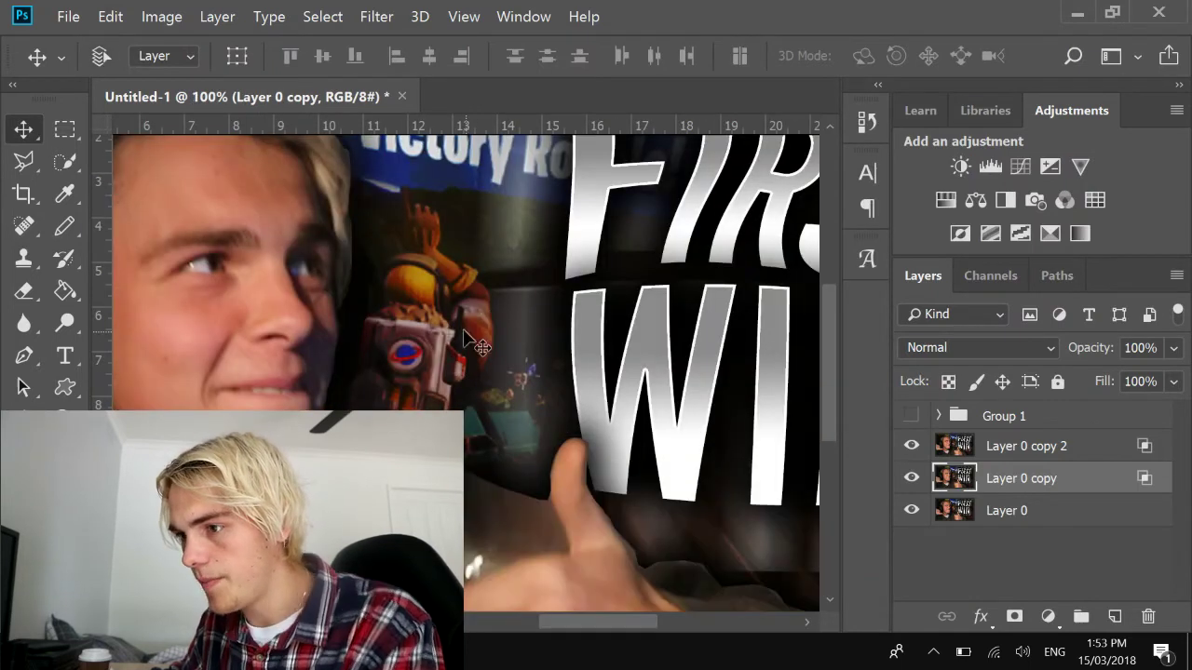
left_click(29, 133)
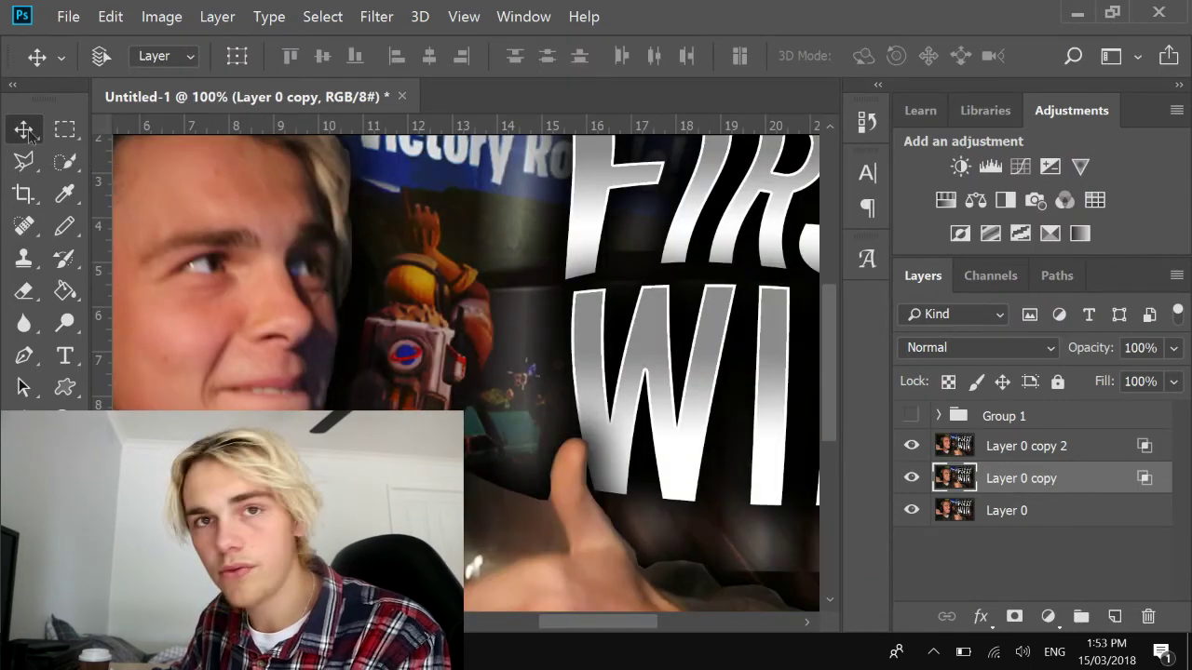
left_click(992, 452)
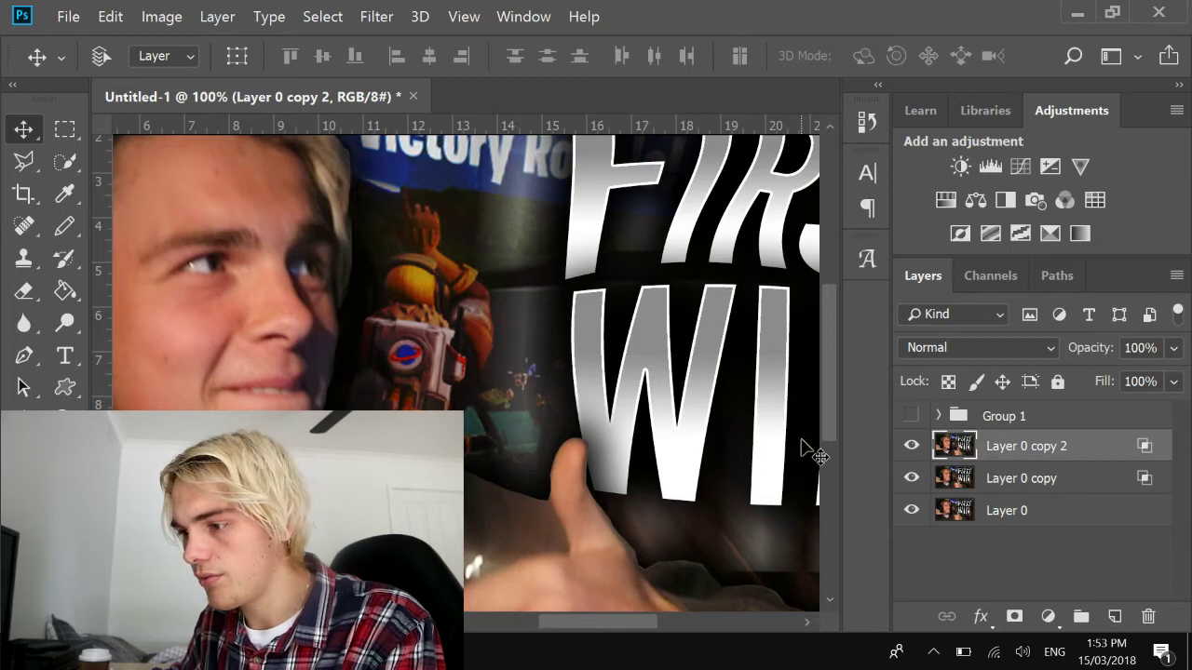
key("Right")
key("Right")
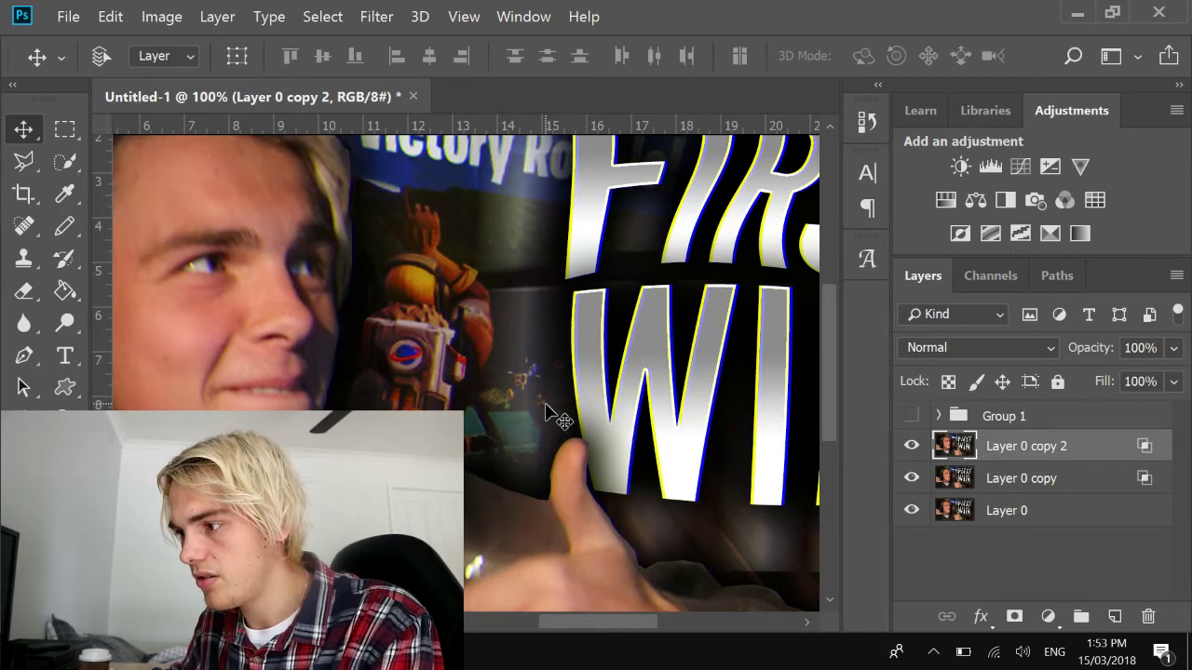
Step: Try a much larger rightward shift of Layer 0 copy 2 and undo it back to a slight offset
key("shift+Right")
key("shift+Right")
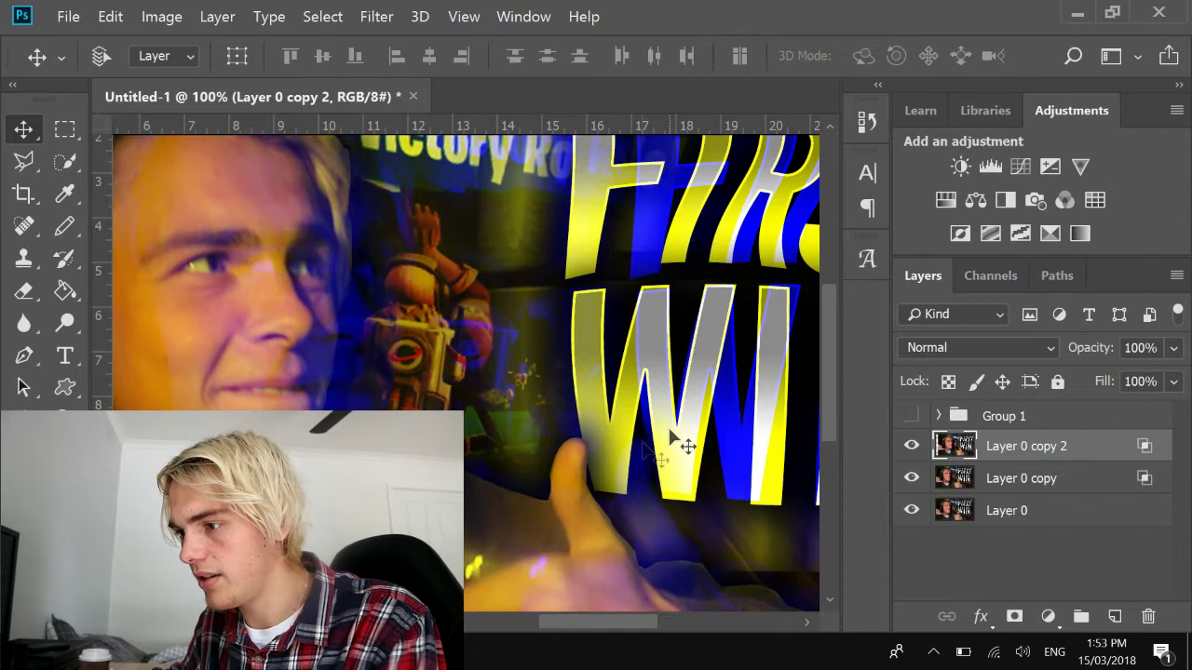
key("ctrl+minus")
key("ctrl+minus")
key("ctrl+minus")
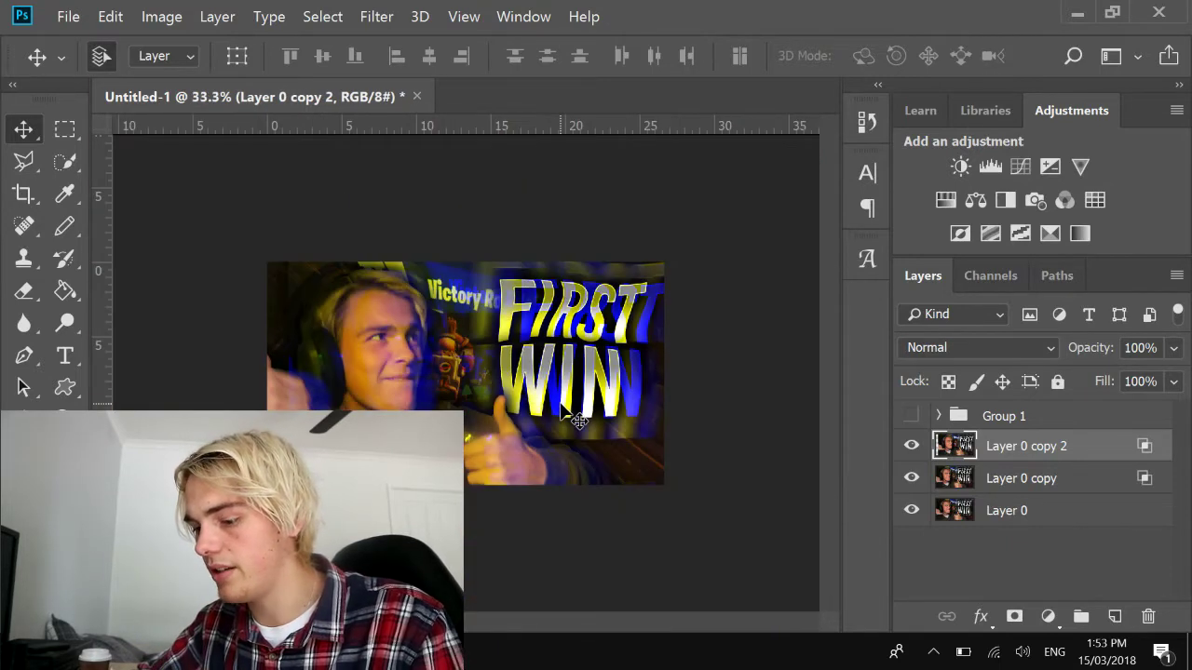
key("ctrl+z")
key("ctrl+plus")
key("ctrl+plus")
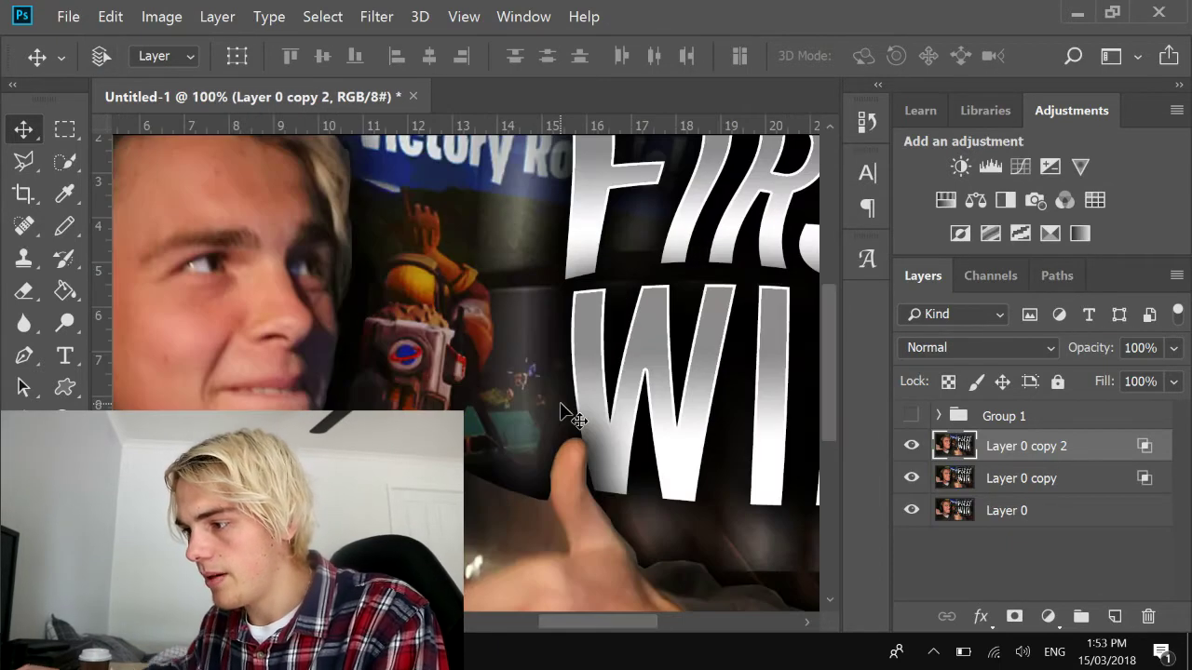
key("ctrl+z")
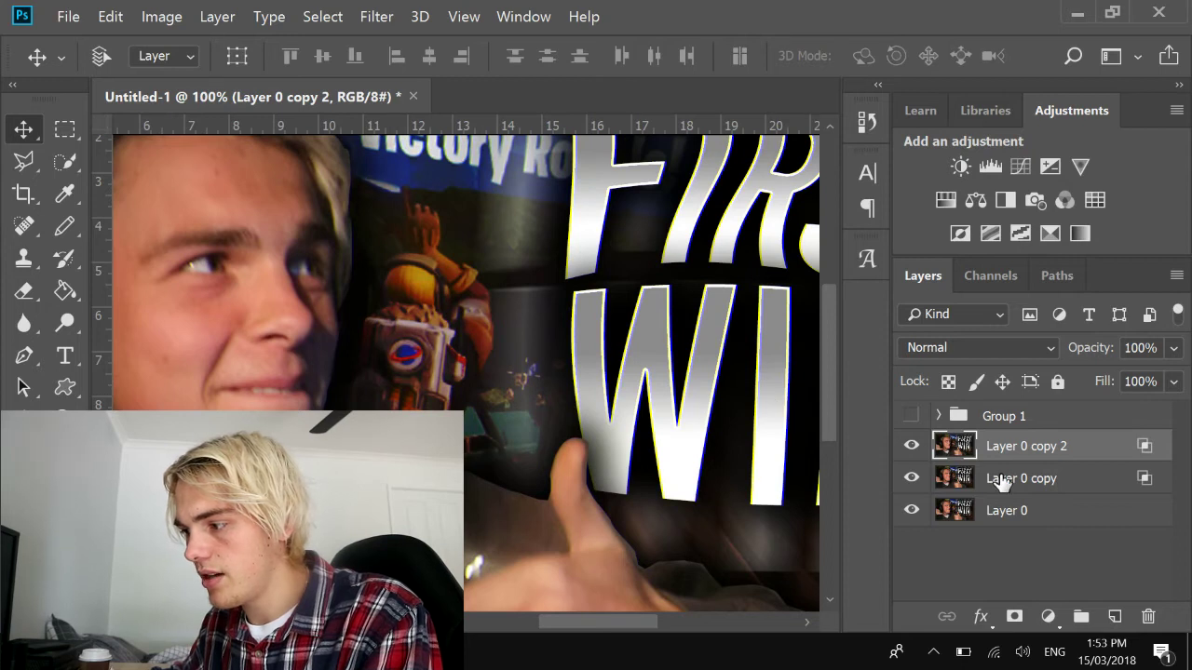
Step: Nudge the red-channel Layer 0 copy slightly to the left, opposite to the blue offset
left_click(1003, 482)
key("Right")
key("Right")
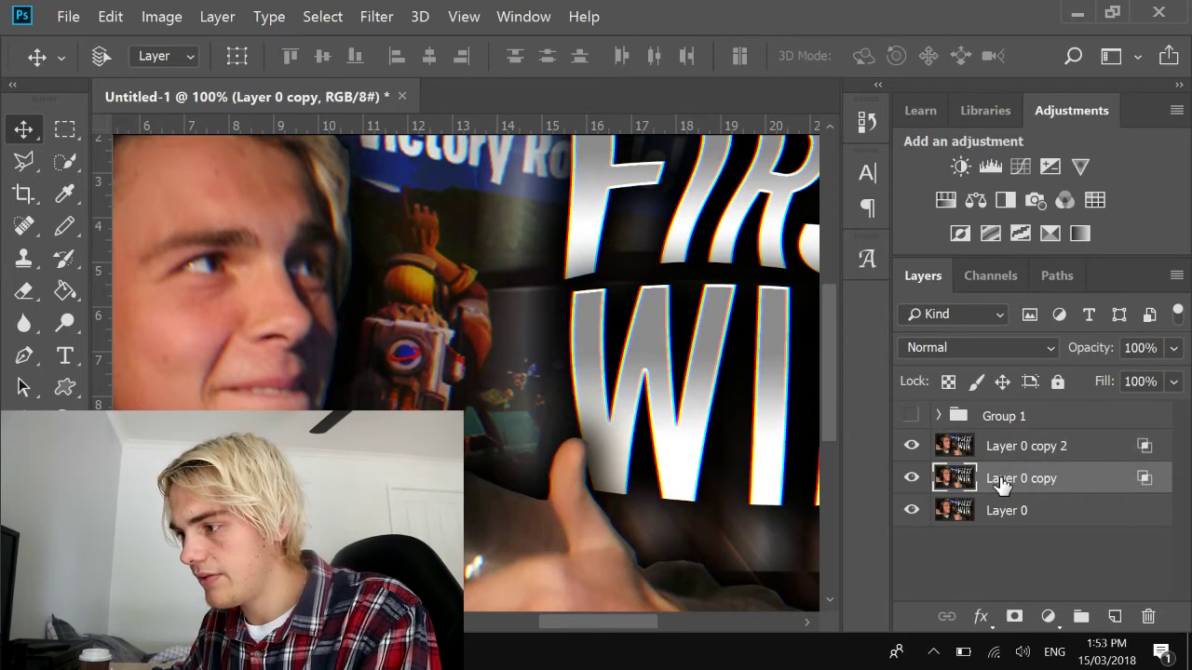
key("ctrl+minus")
key("ctrl+minus")
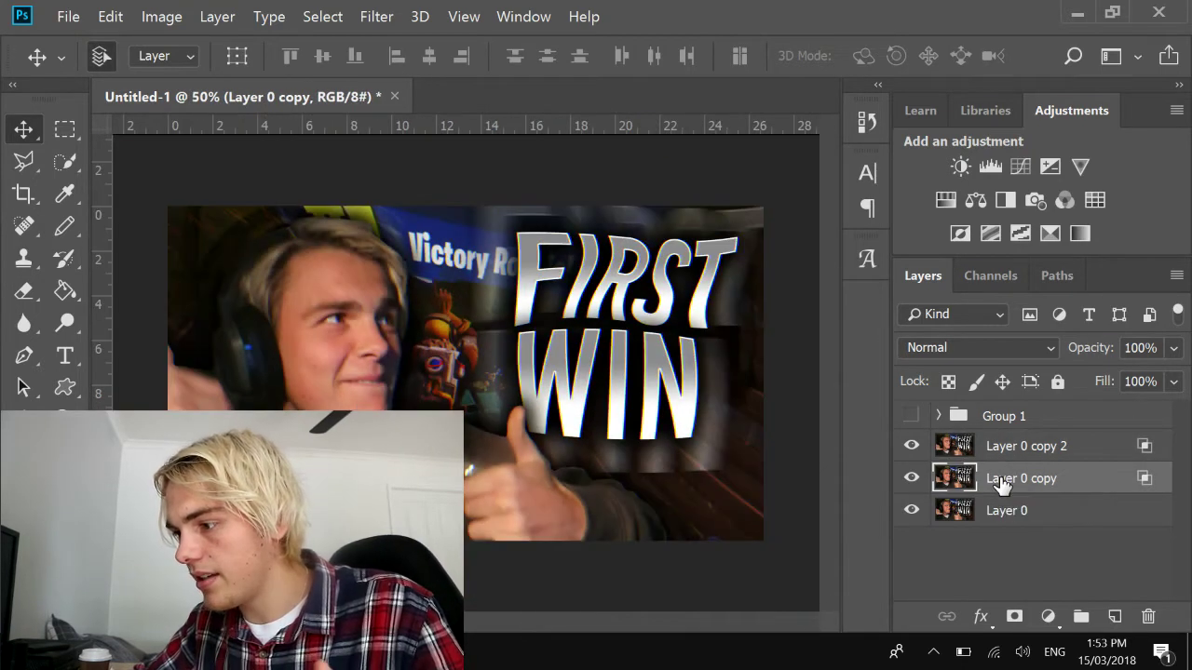
Step: Examine the color-split edges up close and the whole thumbnail at a small size
key("ctrl+plus")
key("ctrl+plus")
key("ctrl+plus")
key("ctrl+plus")
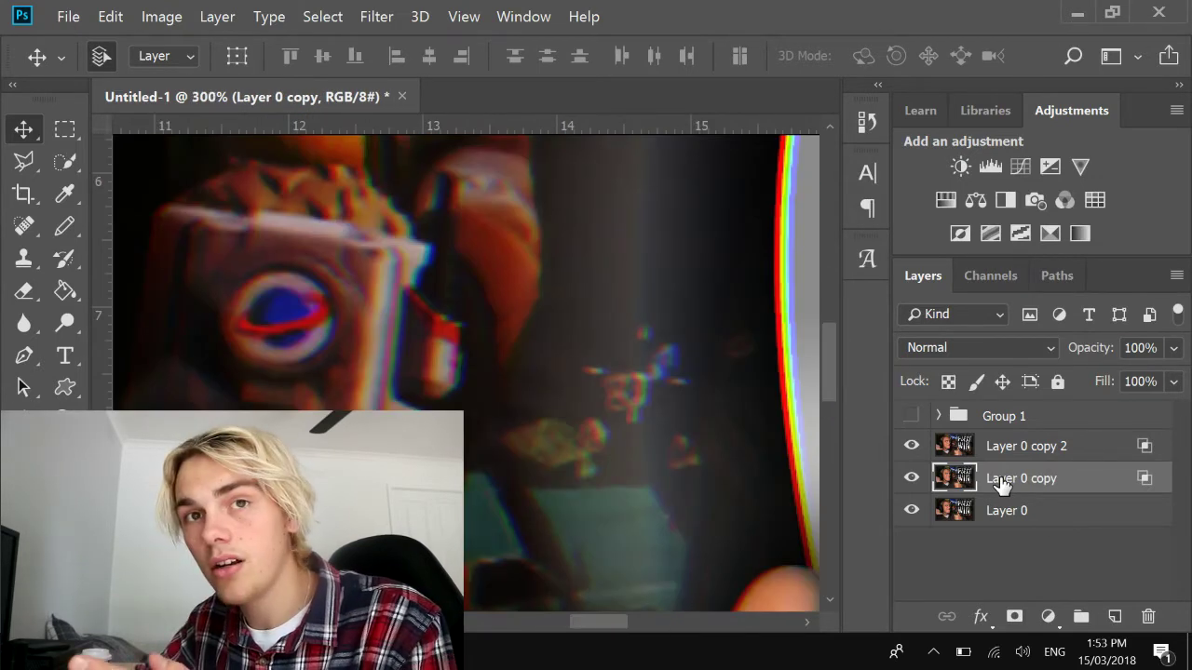
key("ctrl+minus")
key("ctrl+minus")
key("ctrl+minus")
key("ctrl+minus")
key("ctrl+minus")
key("ctrl+minus")
key("ctrl+minus")
key("ctrl+minus")
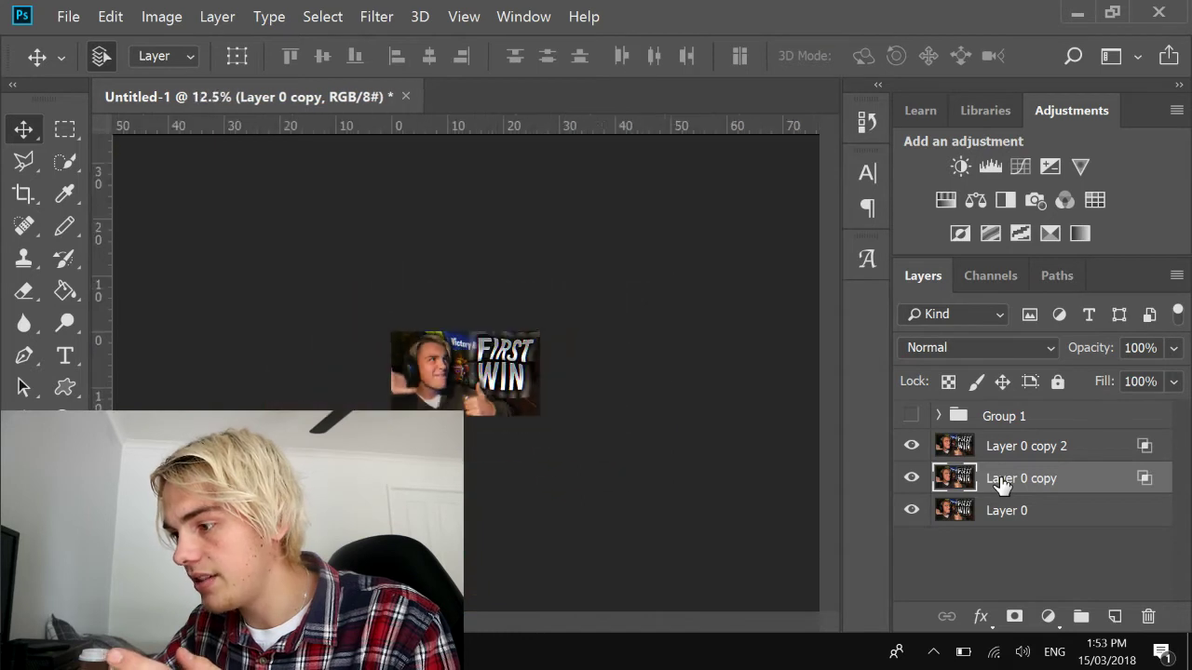
key("ctrl+plus")
key("ctrl+plus")
key("ctrl+plus")
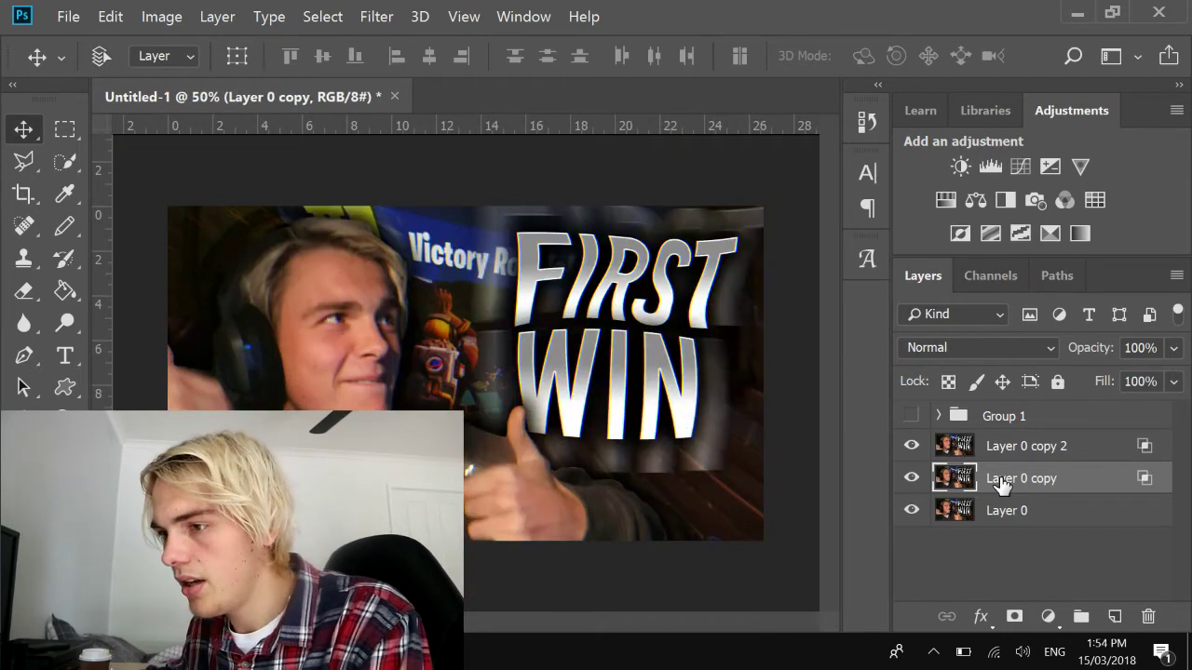
Step: Shift the red-channel Layer 0 copy further left to strengthen the color fringing
key("shift+Left")
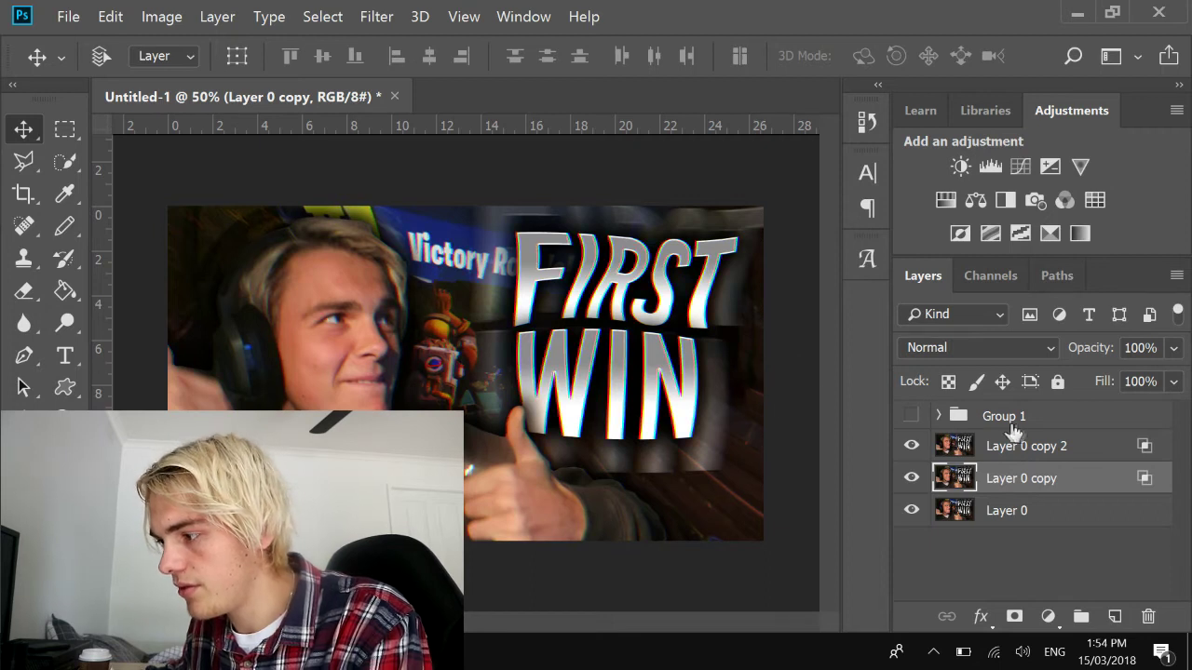
key("ctrl+minus")
key("ctrl+minus")
key("ctrl+plus")
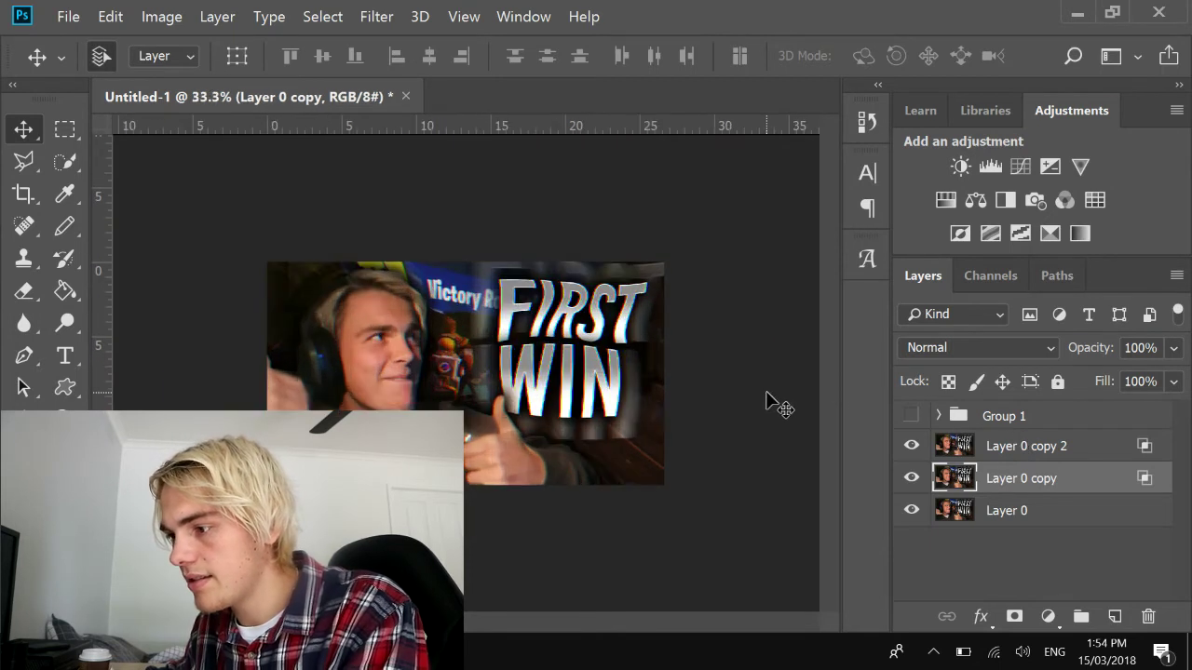
key("ctrl+plus")
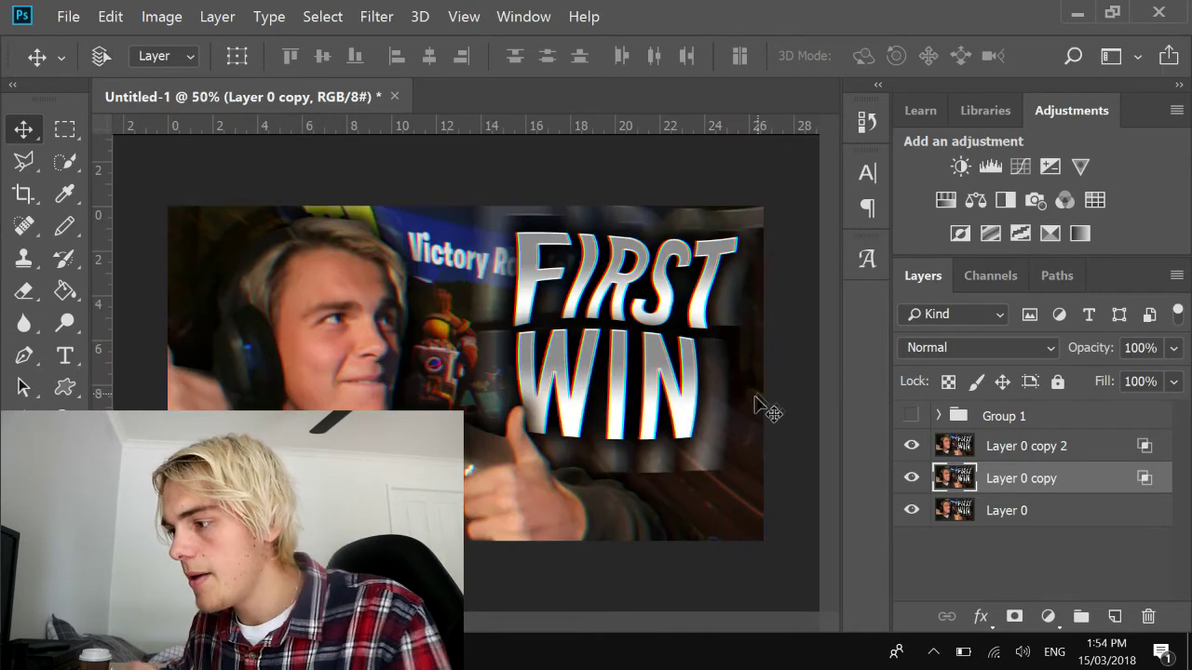
Step: Merge Layer 0 copy 2, Layer 0 copy and Layer 0 into a single layer
left_click(1012, 456)
left_click(1024, 514, "shift")
key("ctrl+e")
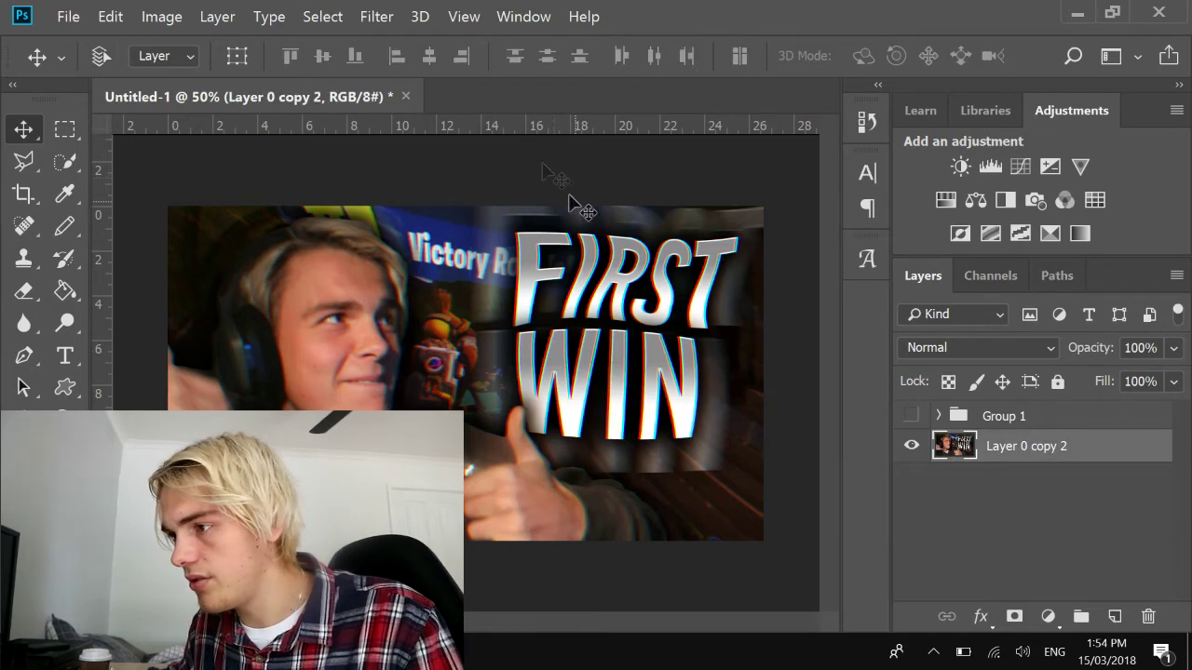
Step: Apply the Diffuse Glow filter to the merged layer with Graininess 10, Glow Amount 0 and Clear Amount 9
left_click(376, 17)
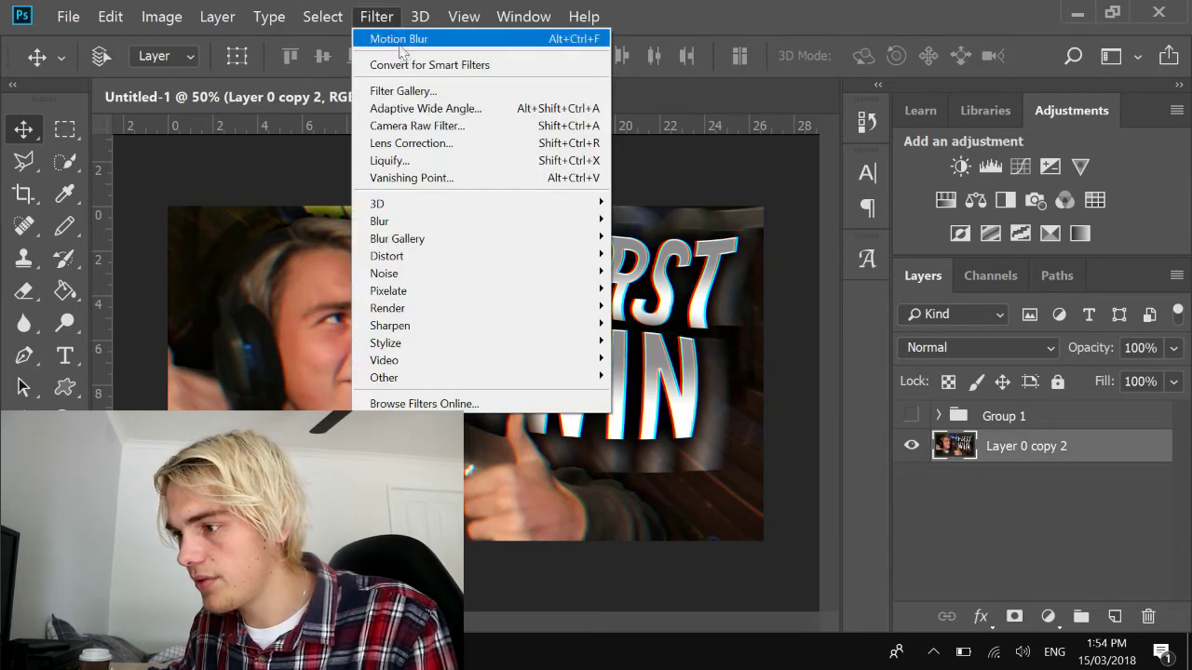
left_click(435, 90)
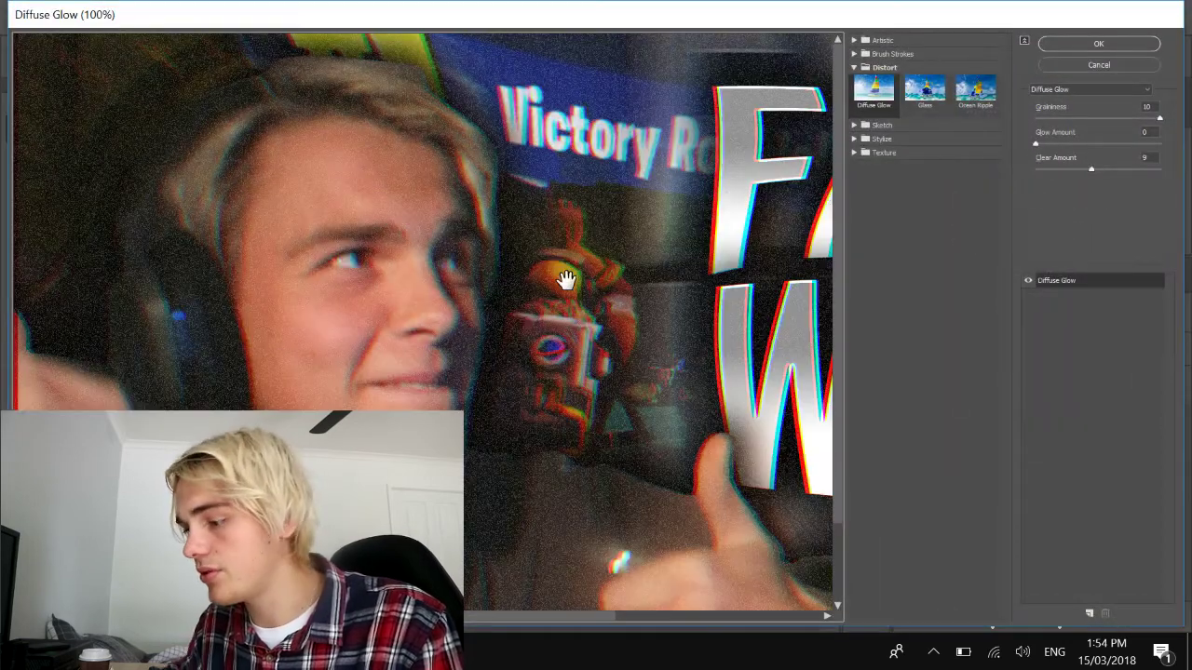
key("Return")
key("ctrl+plus")
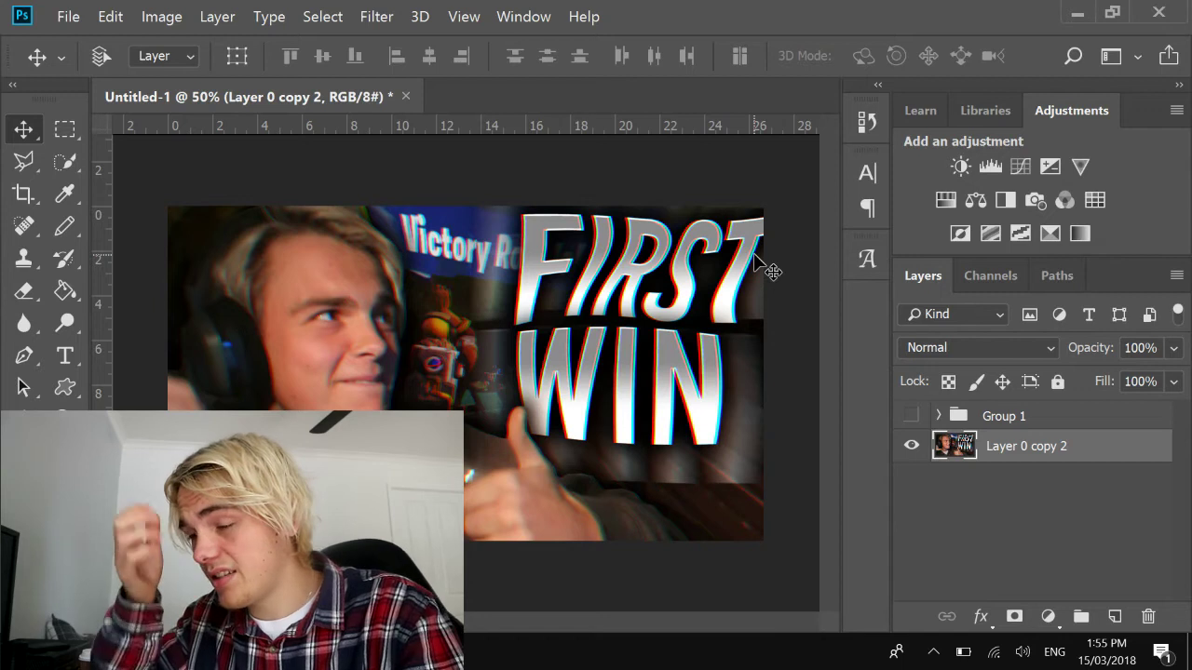
Step: Save the thumbnail to the Desktop as a Baseline (Standard) JPEG at Maximum quality 12
left_click(78, 18)
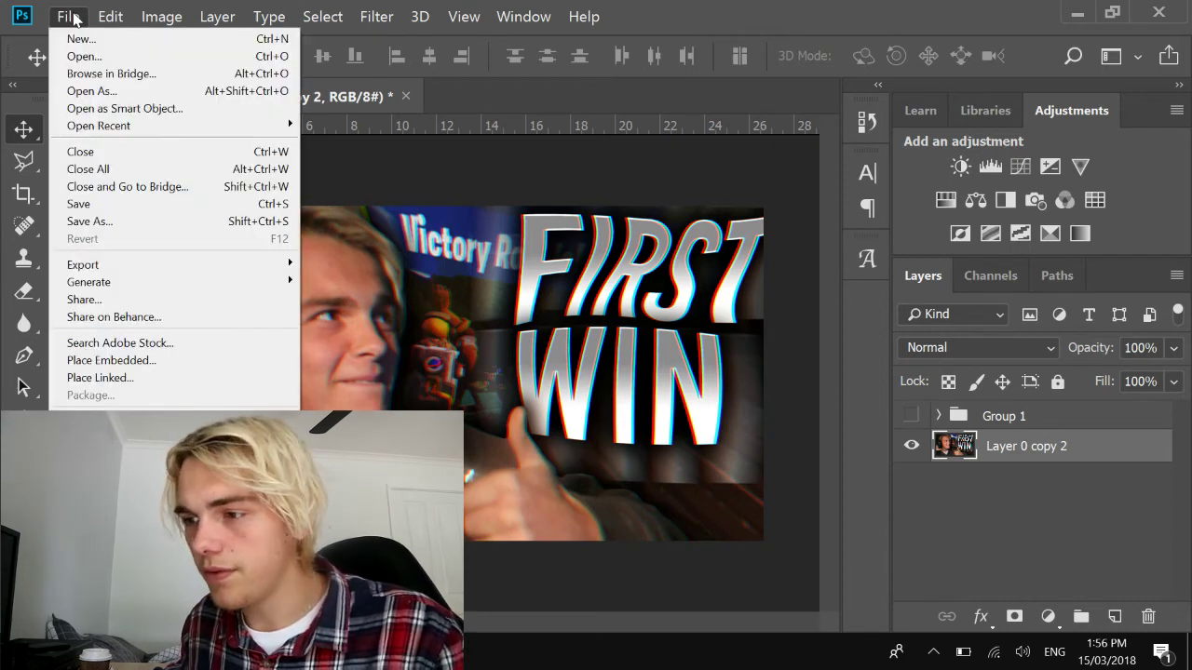
left_click(89, 221)
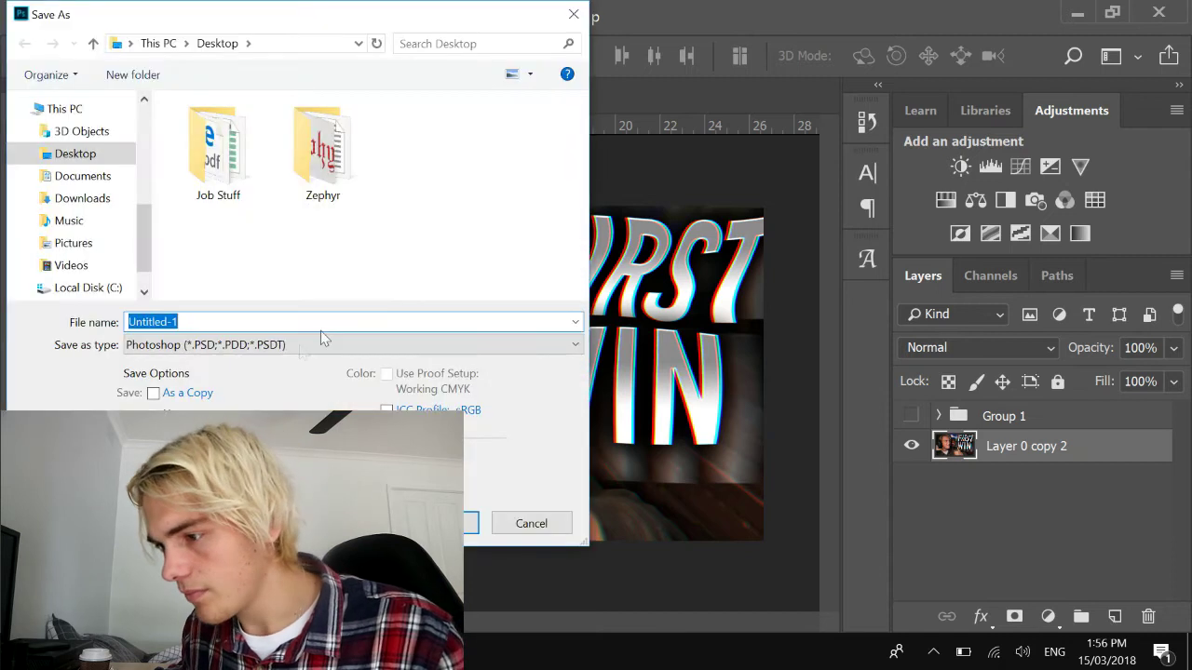
left_click(320, 344)
left_click(85, 153)
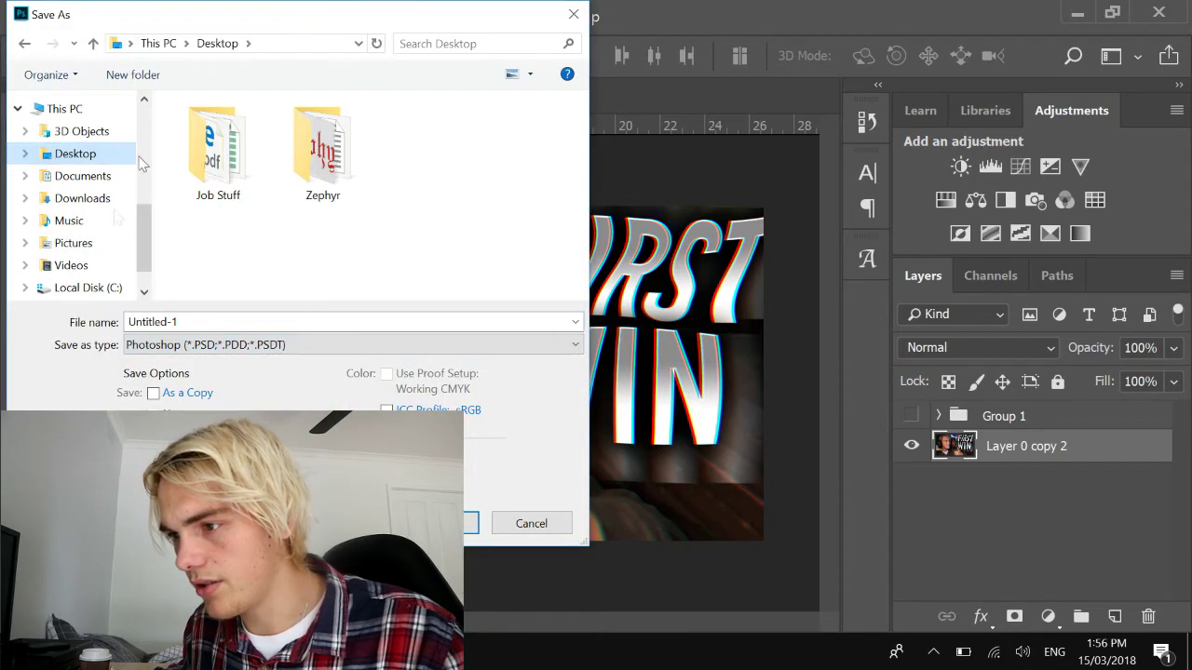
left_click(205, 345)
left_click(189, 153)
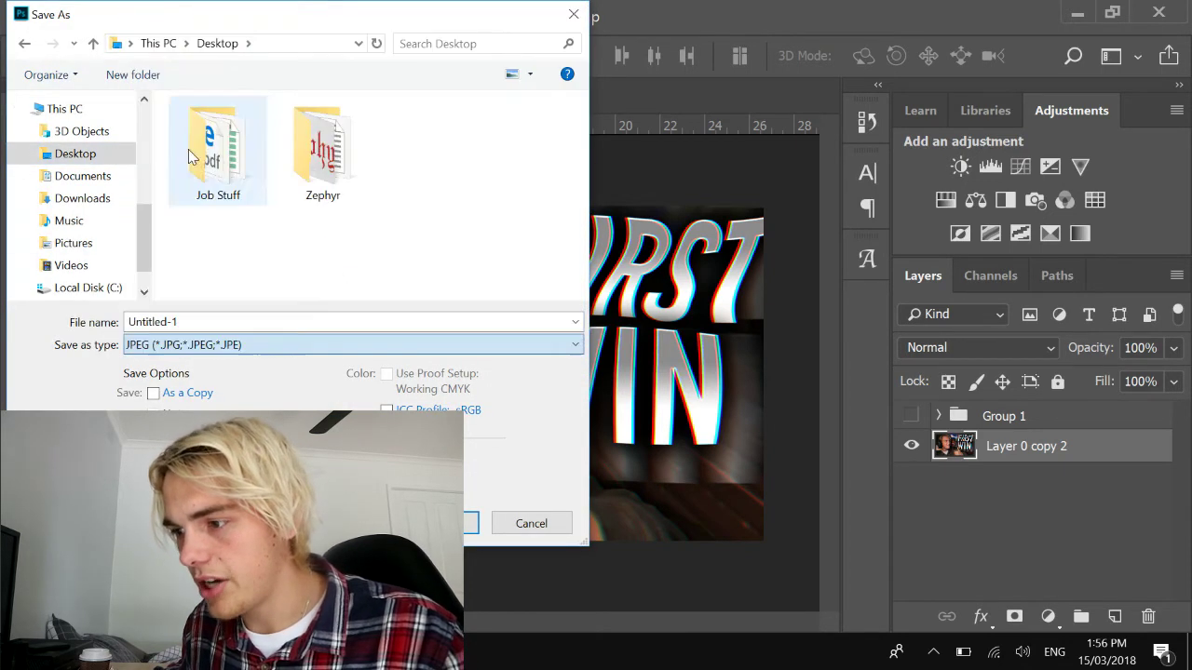
left_click(216, 321)
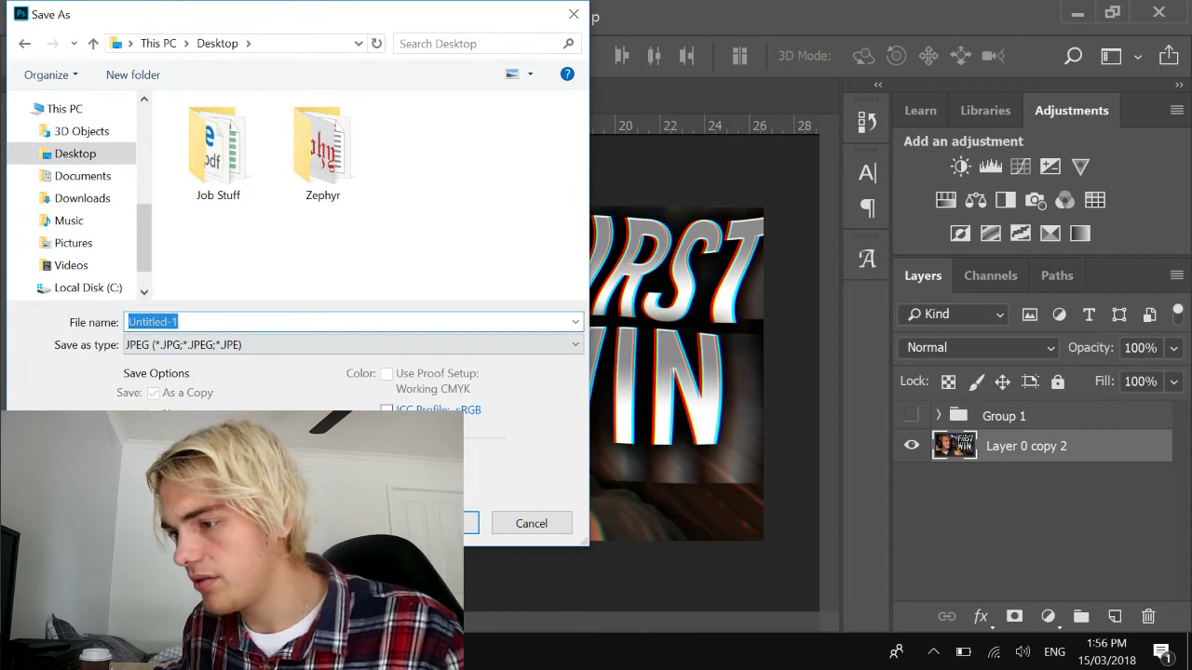
key("Return")
left_click_drag(602, 245, 814, 291)
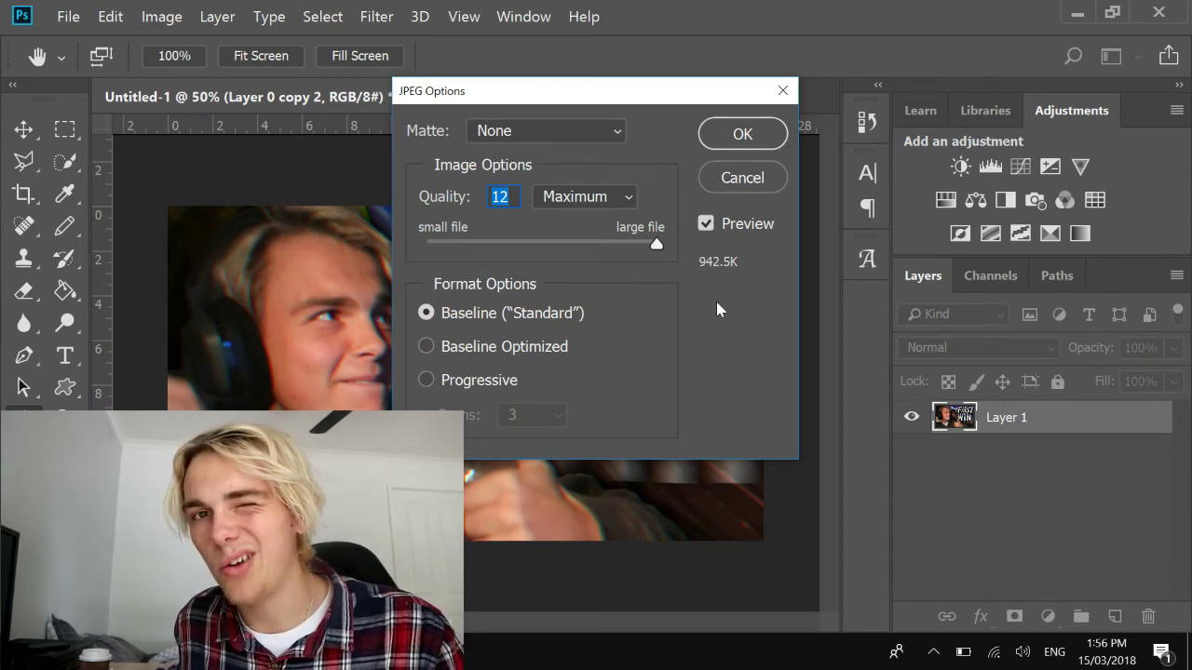
left_click(752, 152)
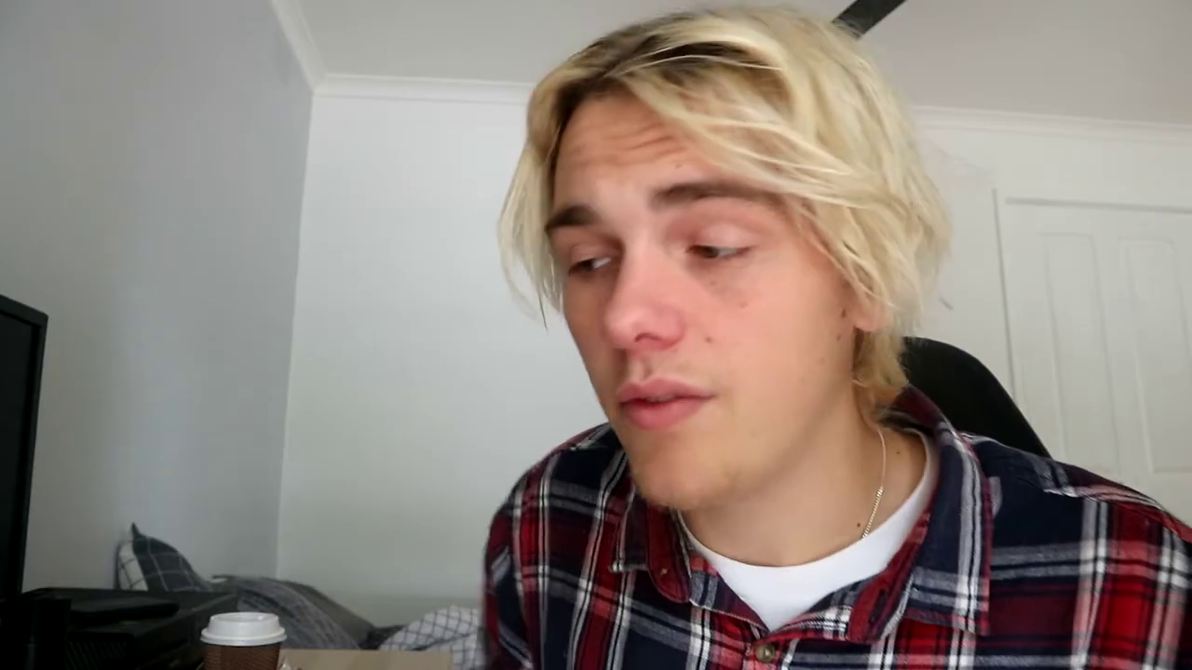